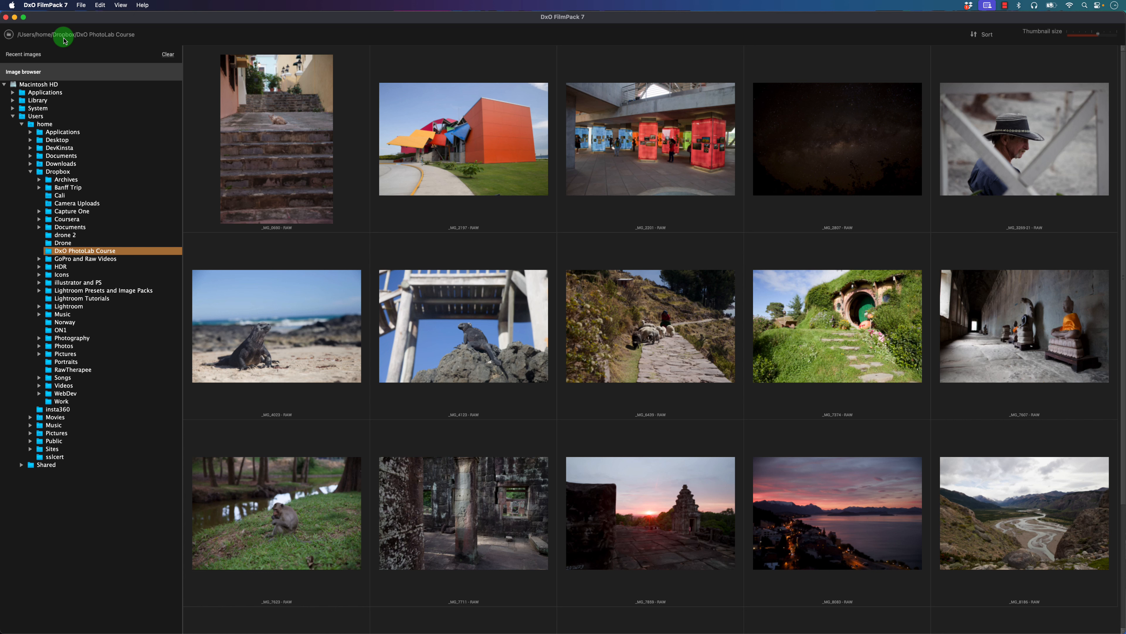
Check the recent images, return to the image browser, and reduce the thumbnail size so six photos fit per row
click(64, 55)
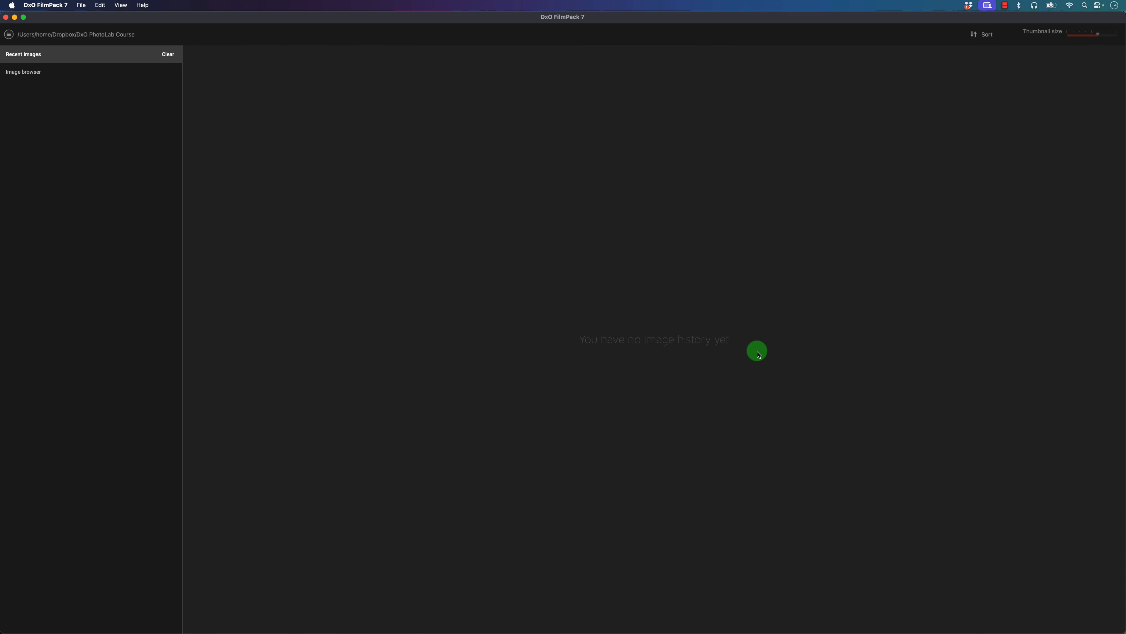
click(124, 79)
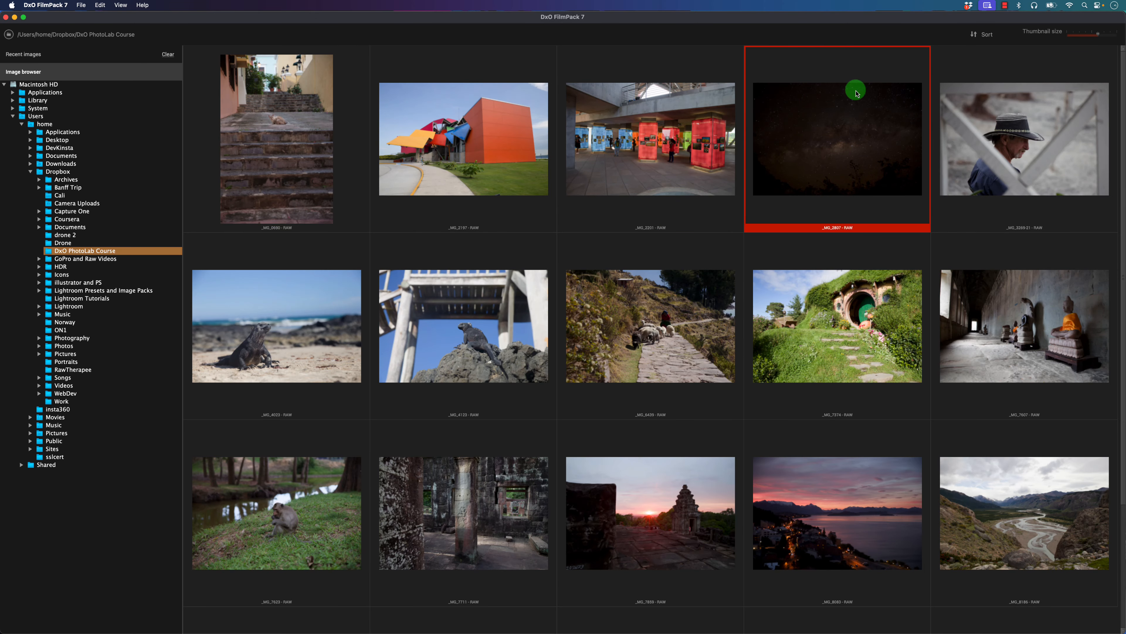
mouse_move(1098, 37)
mouse_down()
mouse_move(1077, 36)
mouse_move(1103, 35)
mouse_move(1092, 37)
mouse_up()
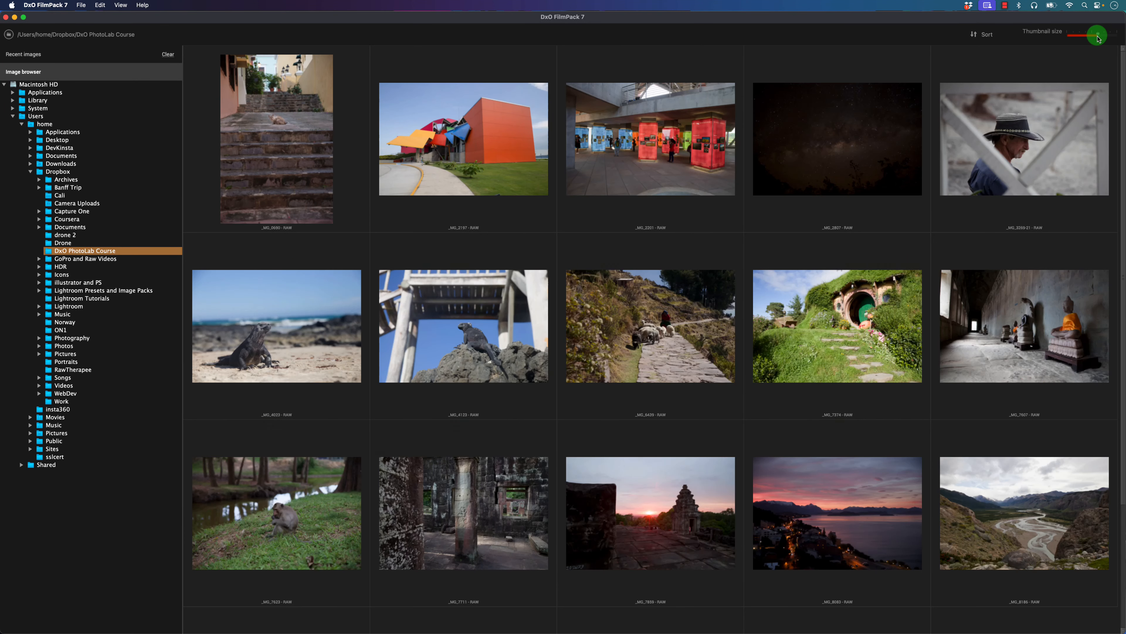
click(992, 34)
click(993, 34)
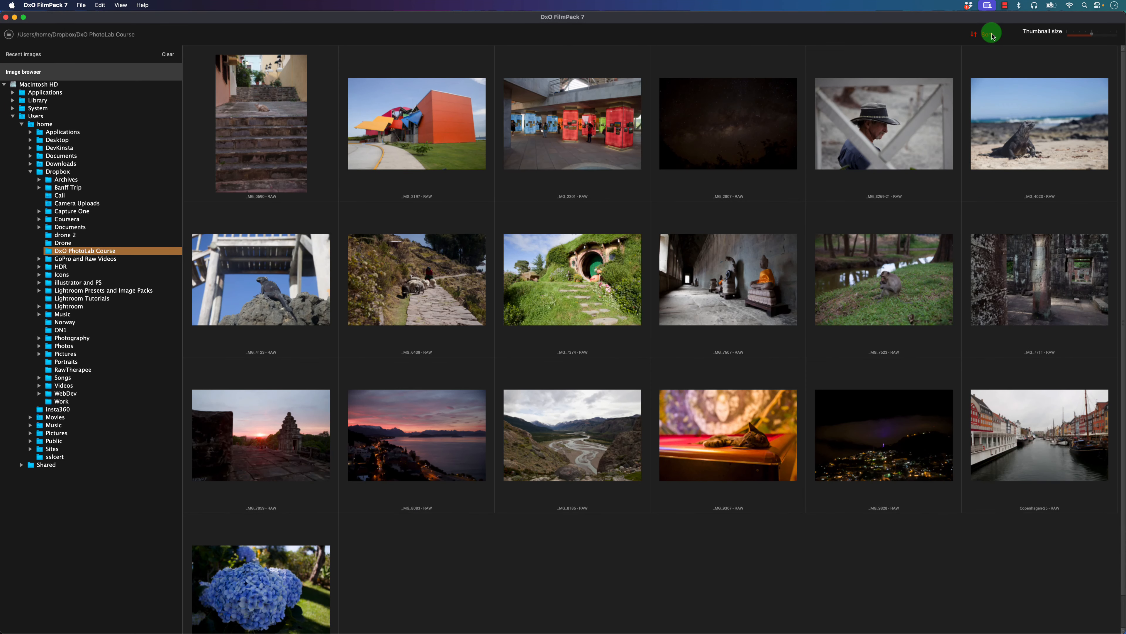
Open the photo of the man in the striped hat for editing
click(1026, 150)
click(867, 127)
click(873, 129)
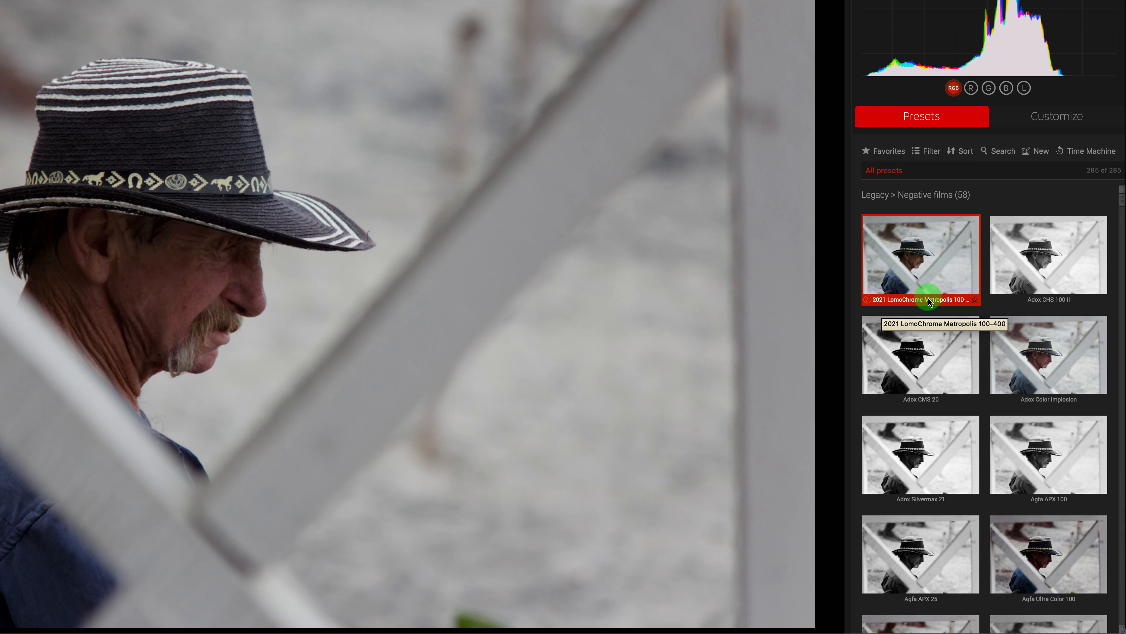
Apply the 2021 LomoChrome Metropolis 100-400 preset and toggle the original view repeatedly to compare the photo before and after
click(923, 275)
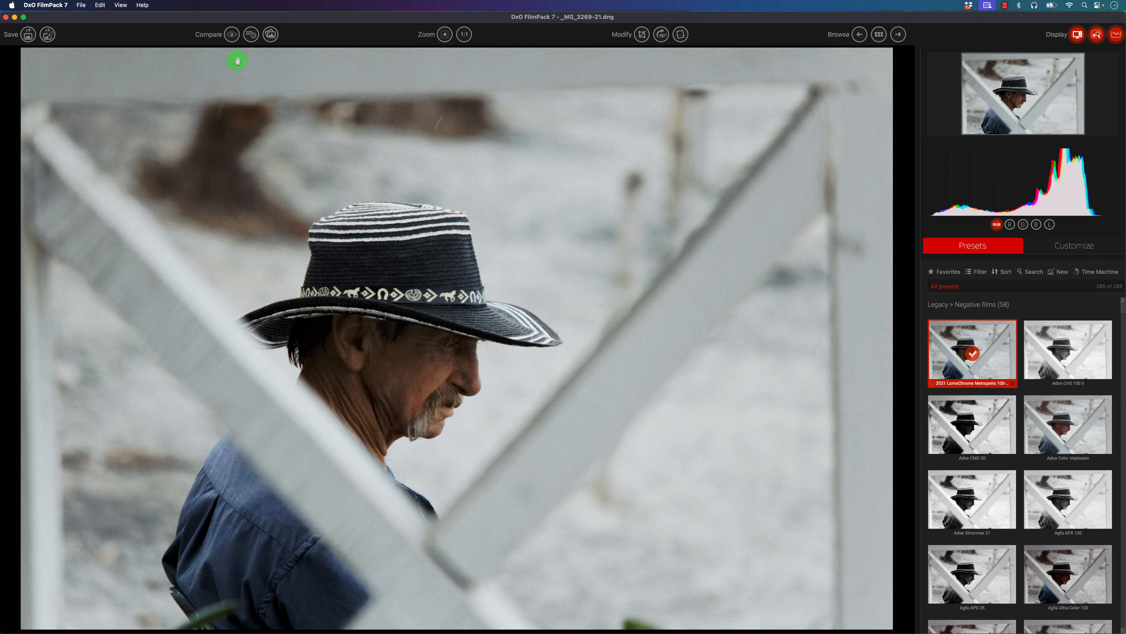
click(233, 39)
click(232, 35)
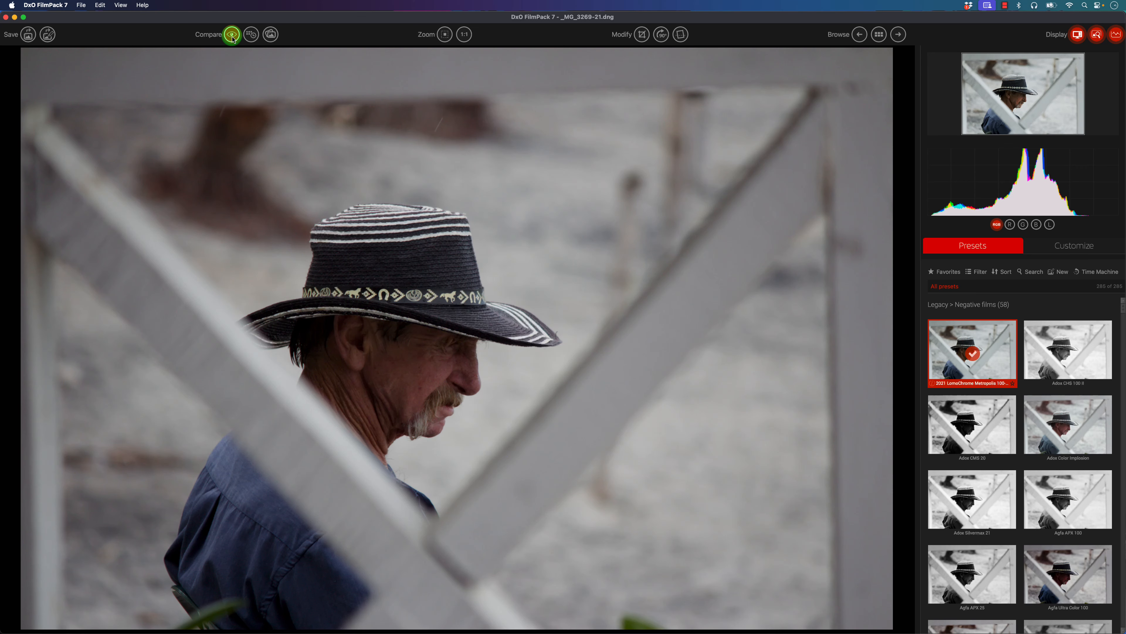
click(233, 36)
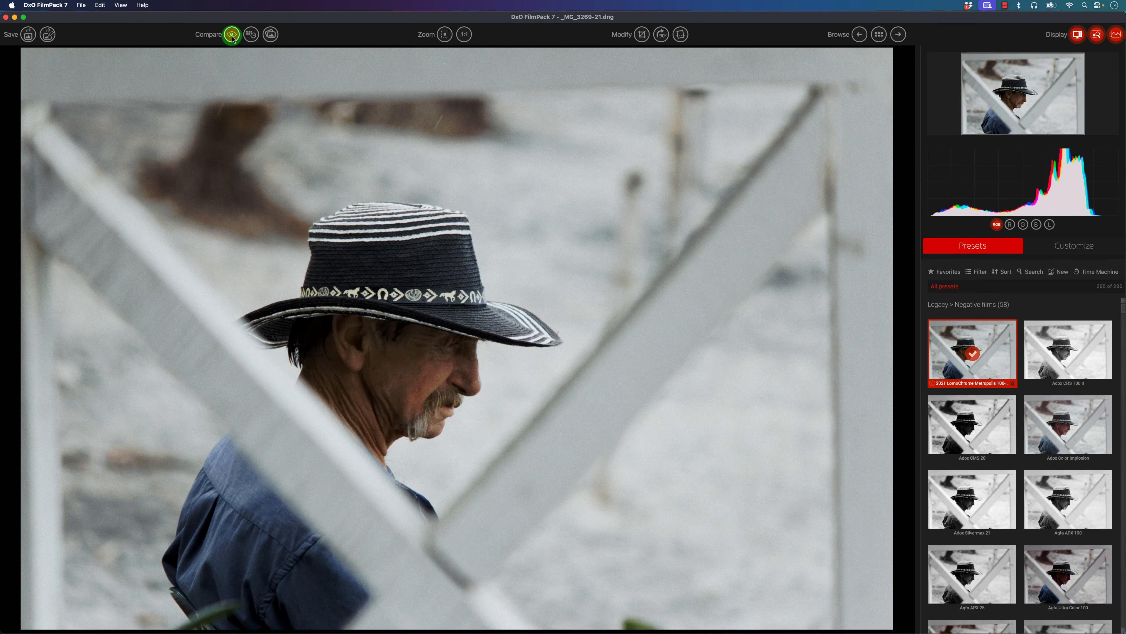
click(232, 38)
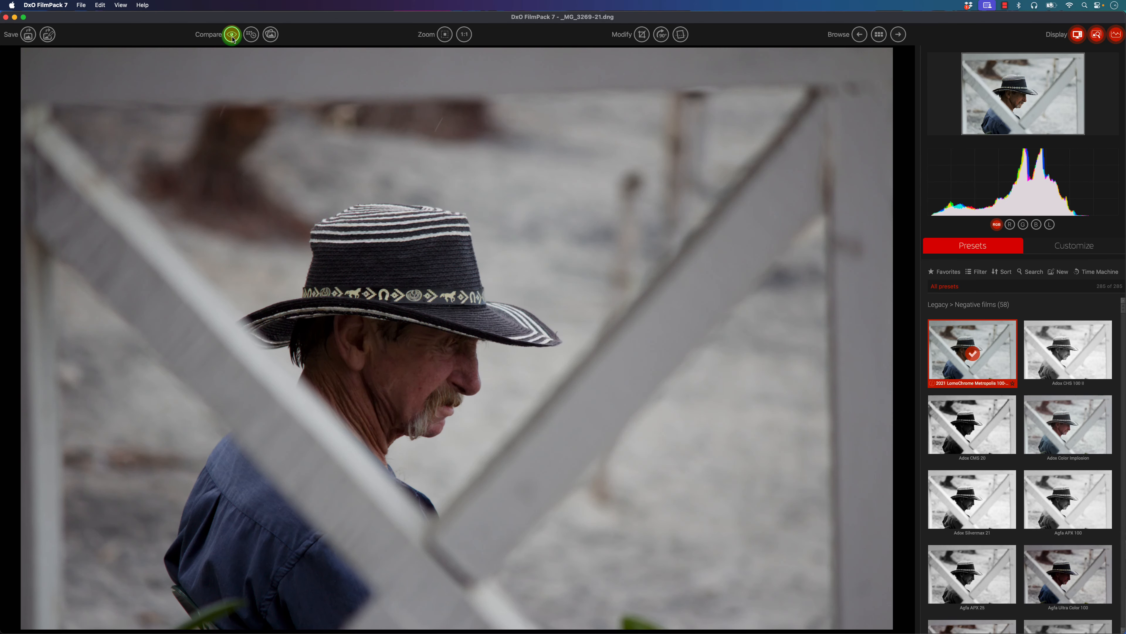
click(232, 38)
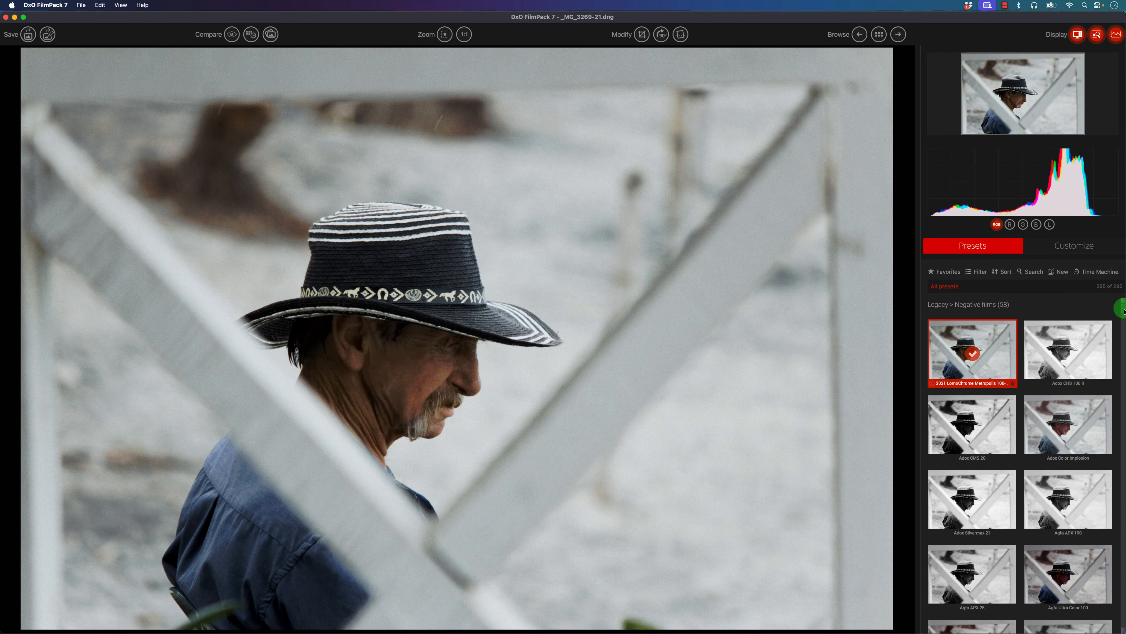
Try the Adox CMS 20 preset on the photo and replace it with Agfa Ultra Color 100
scroll(1123, 310, down, 2)
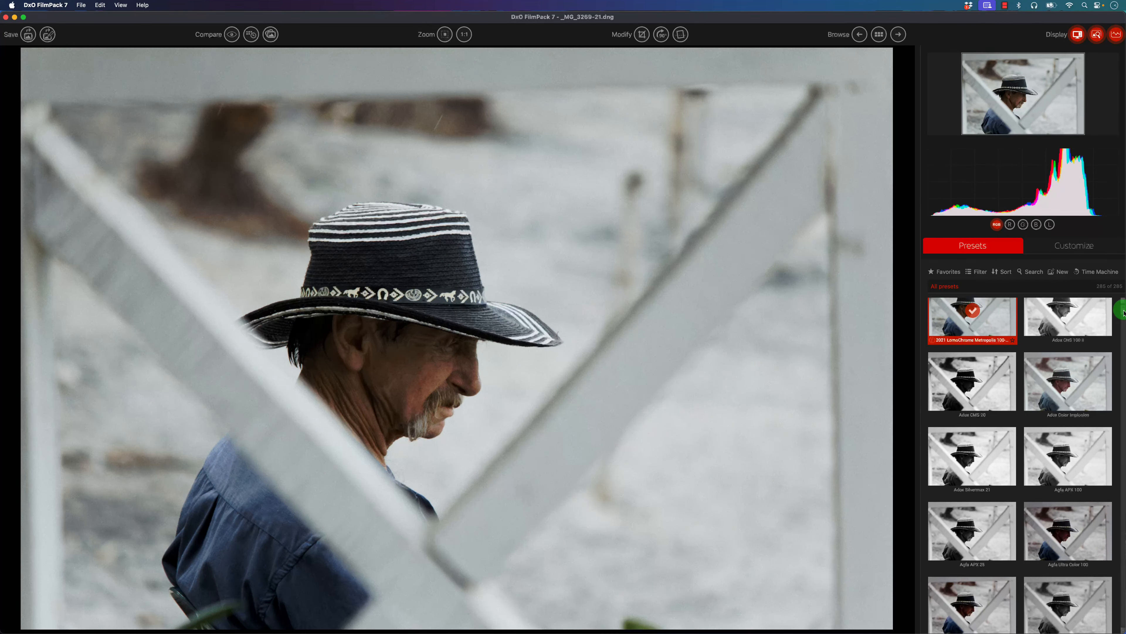
click(989, 377)
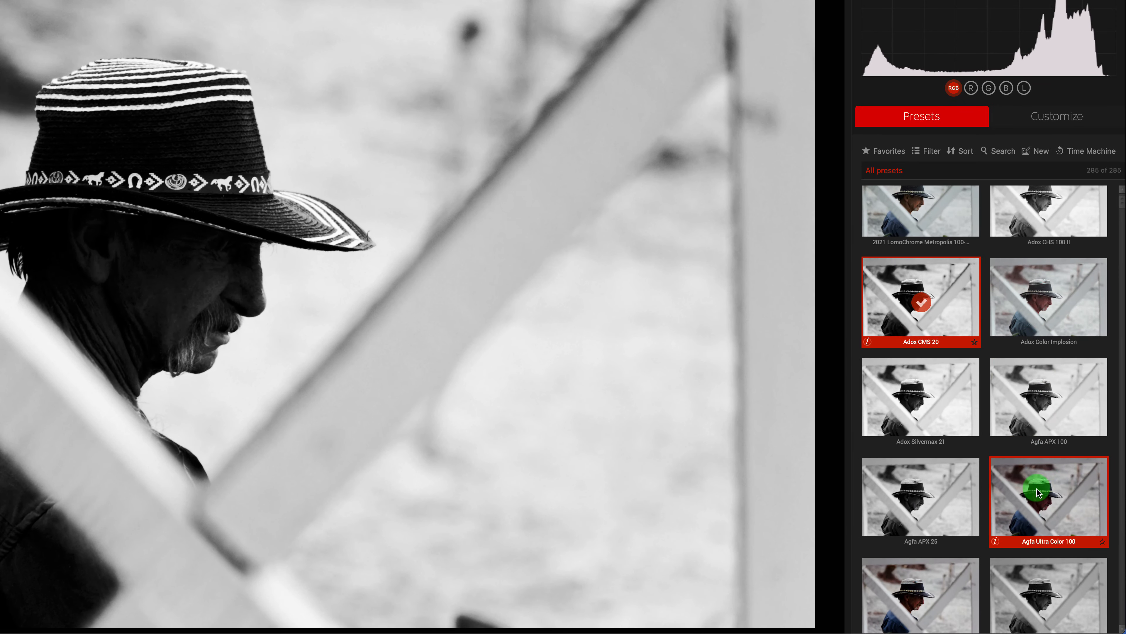
click(1042, 512)
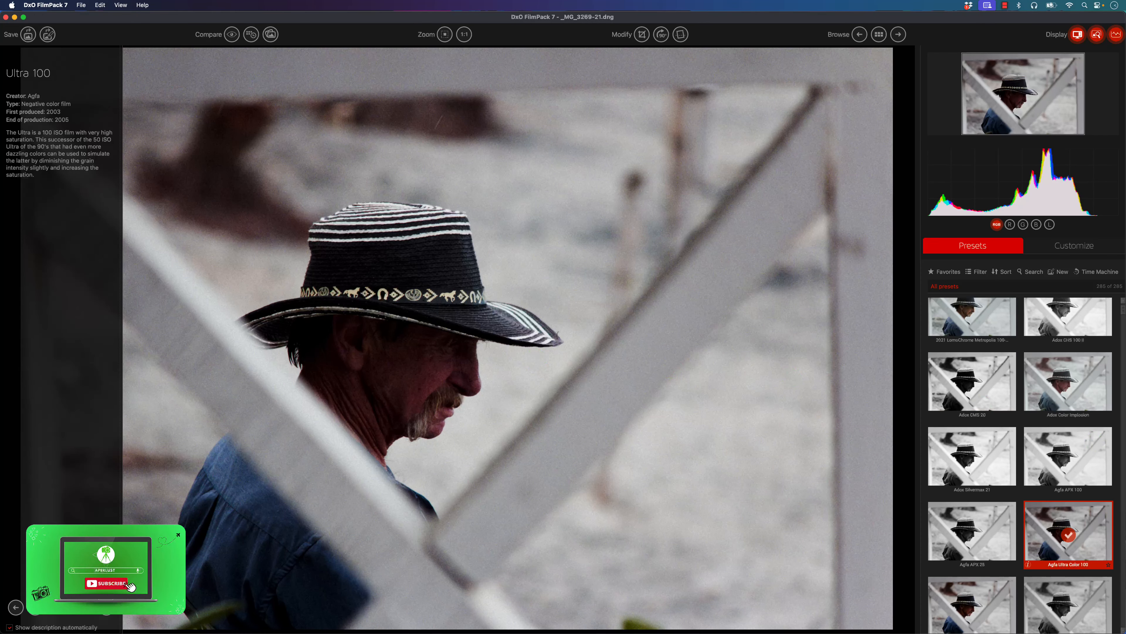
click(1077, 541)
click(1071, 537)
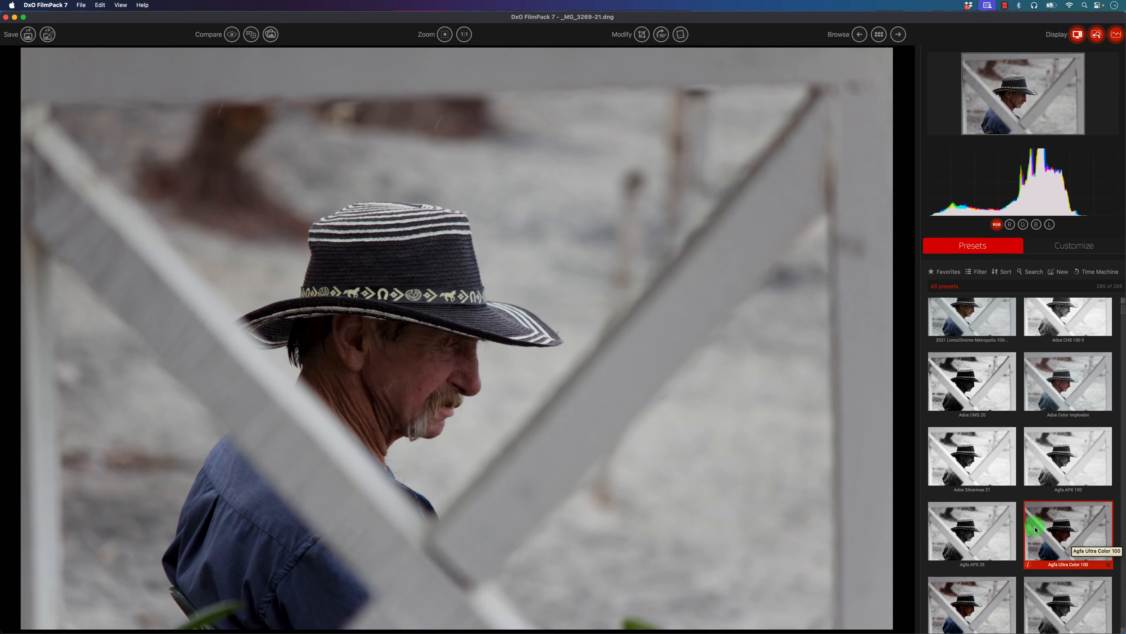
click(1066, 528)
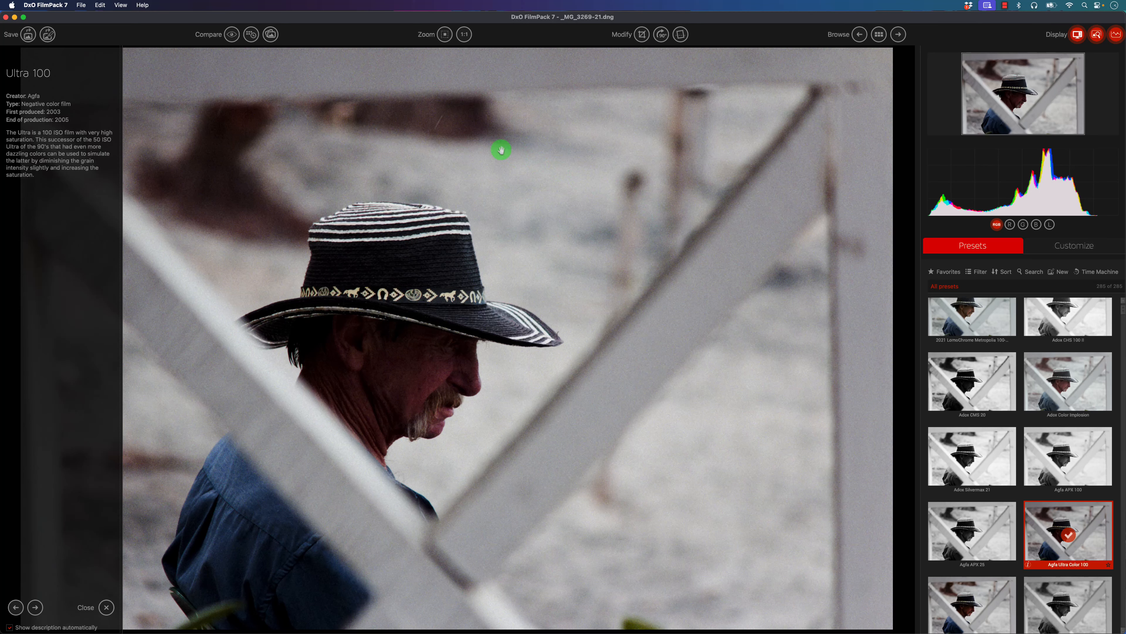
Show the original and current images side by side, close the film description, and check the stacked layout as well
click(270, 35)
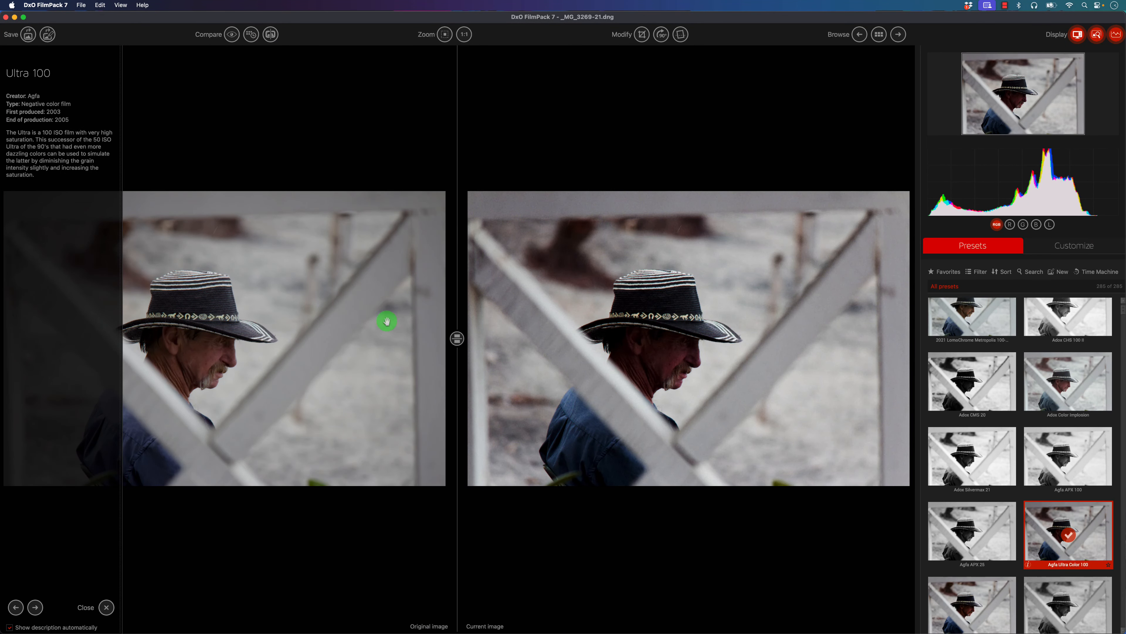
click(105, 607)
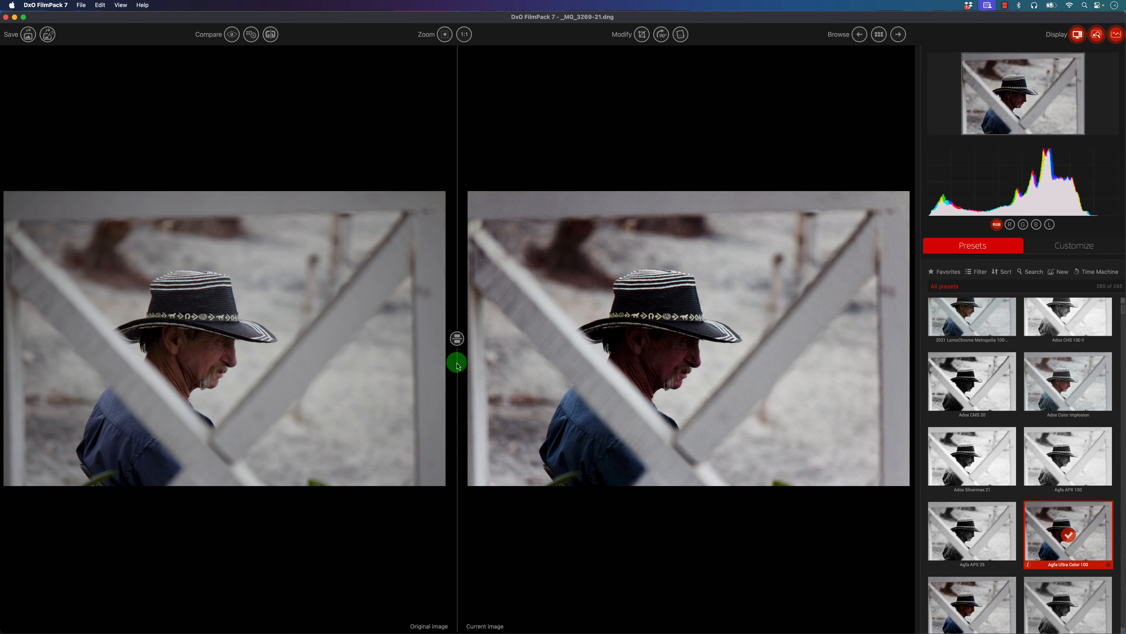
click(457, 338)
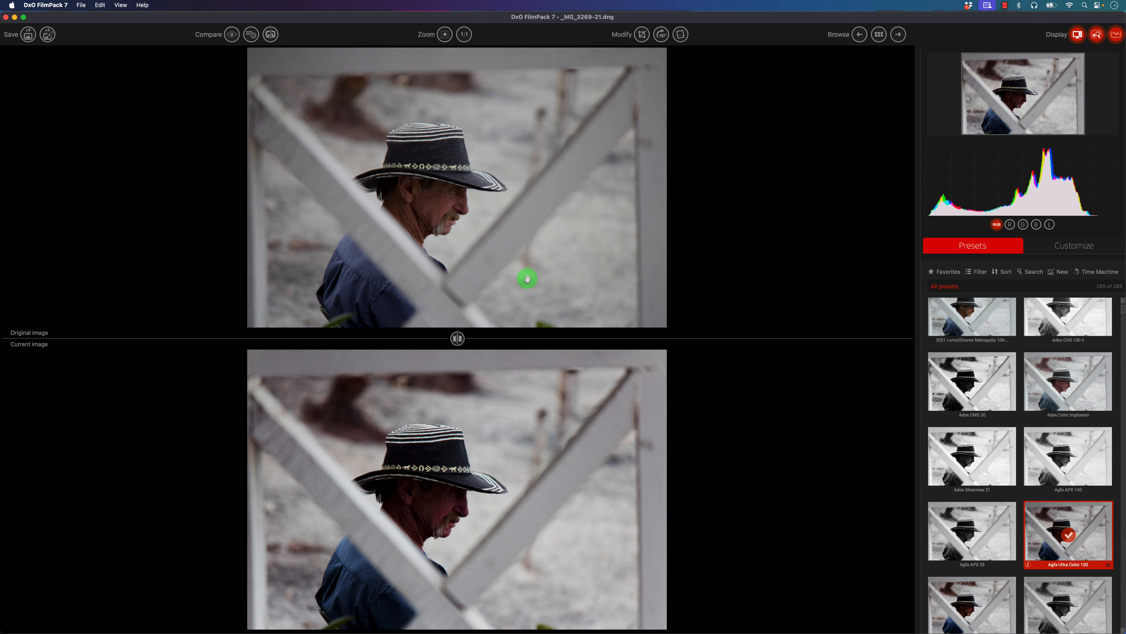
click(457, 339)
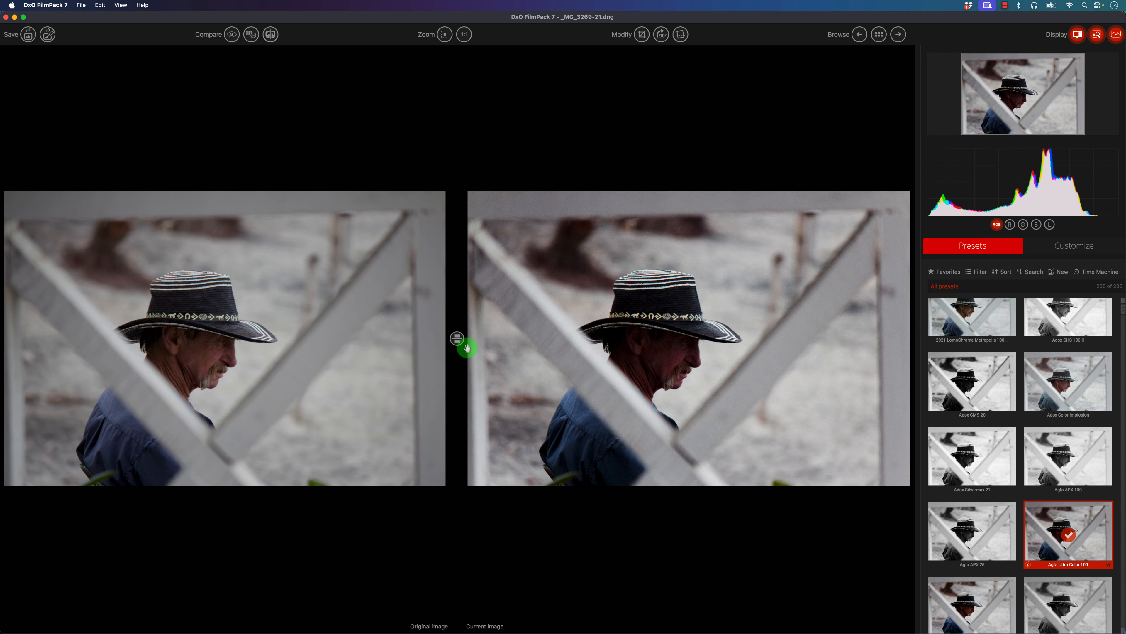
Compare the original and current image in one split view, moving the divider across the face, and show the available comparison references
click(271, 35)
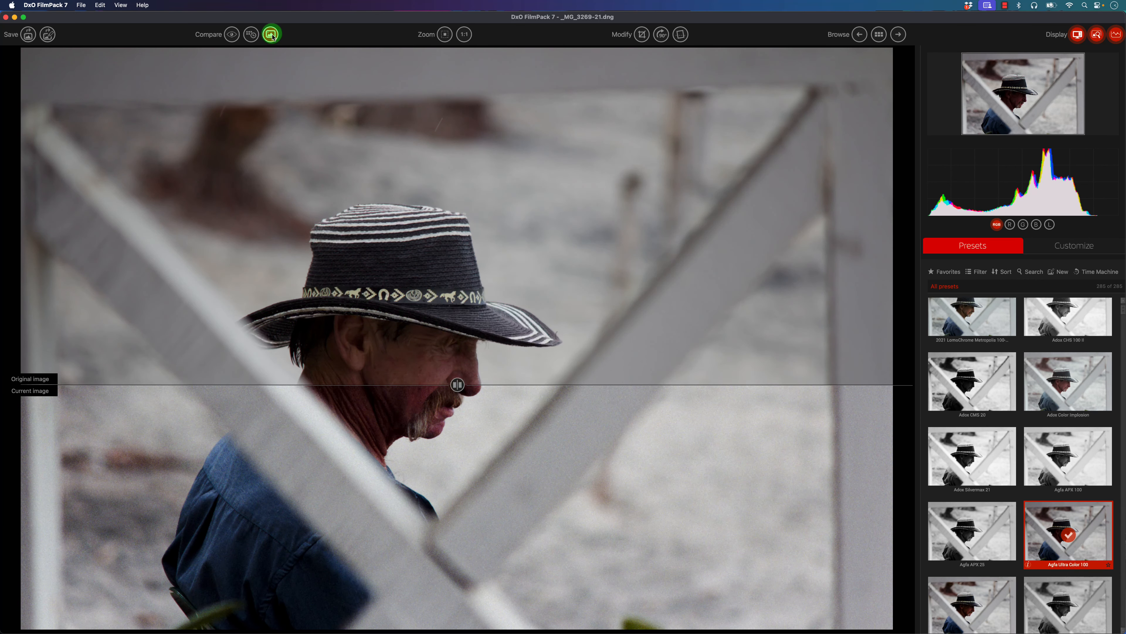
click(543, 382)
mouse_move(542, 384)
mouse_down()
mouse_move(538, 187)
mouse_move(520, 390)
mouse_move(458, 395)
mouse_up()
click(458, 392)
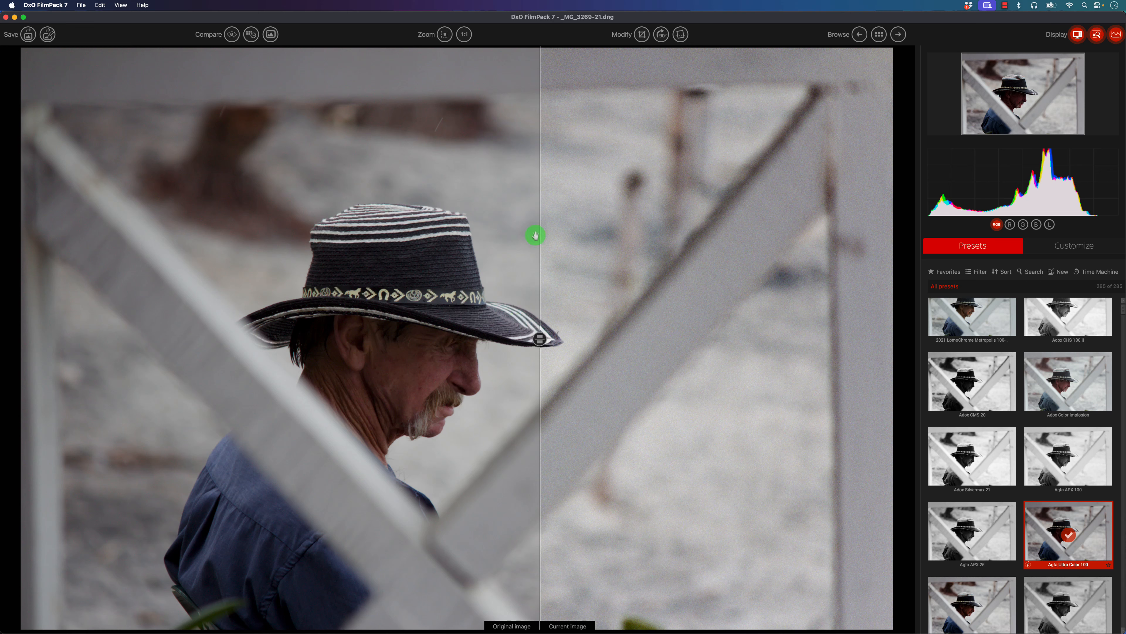
mouse_move(541, 146)
mouse_down()
mouse_move(679, 144)
mouse_move(365, 168)
mouse_move(586, 166)
mouse_move(447, 166)
mouse_up()
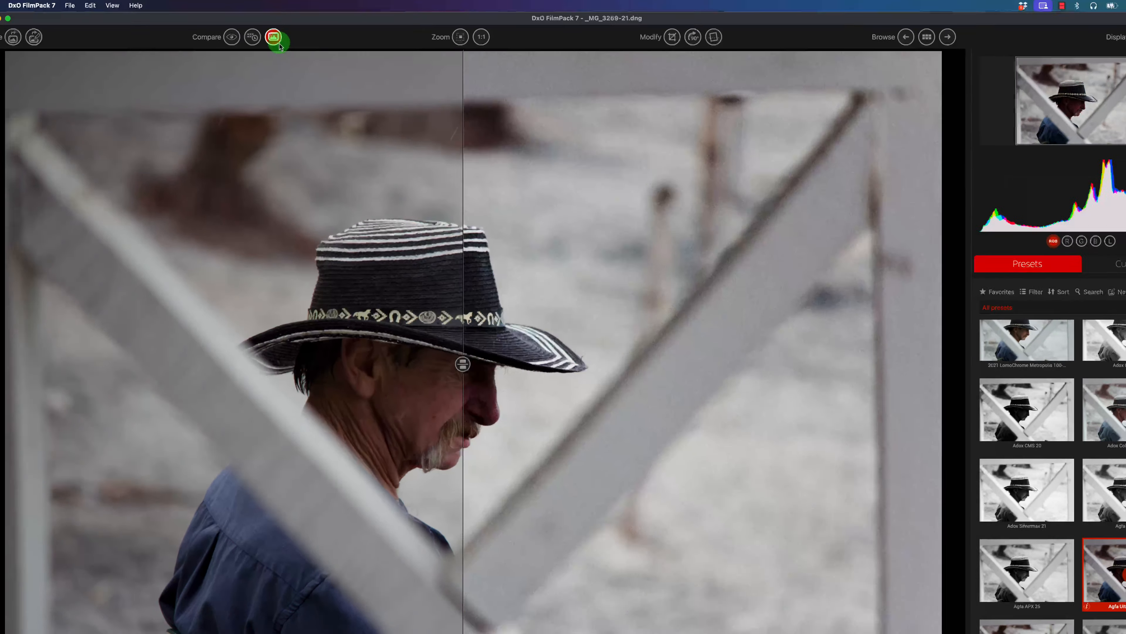
click(271, 34)
click(257, 45)
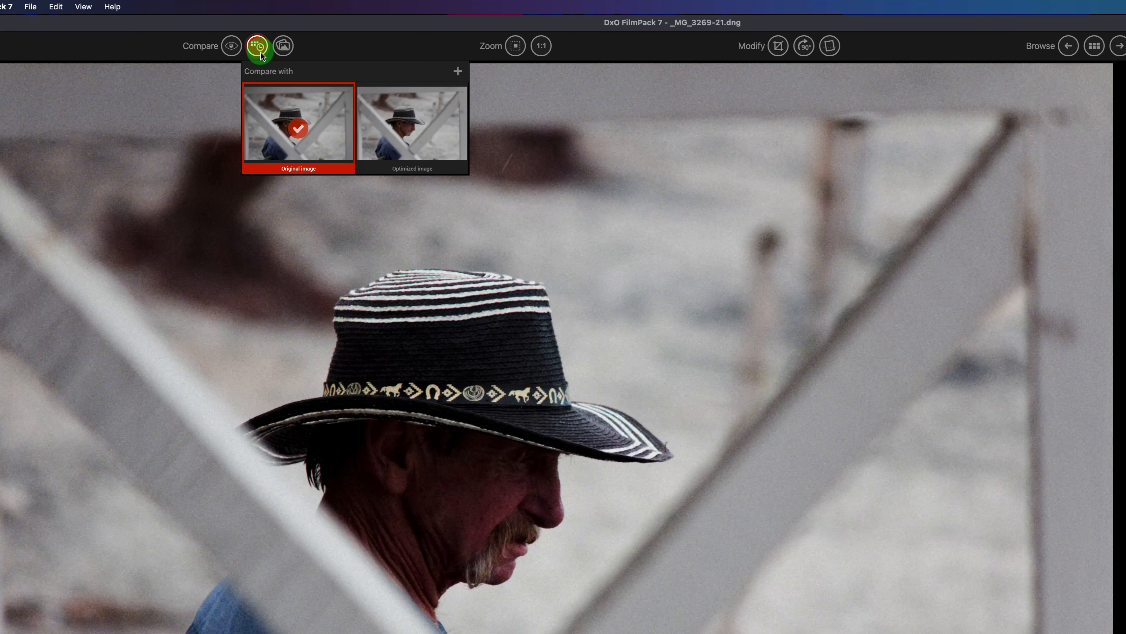
click(403, 133)
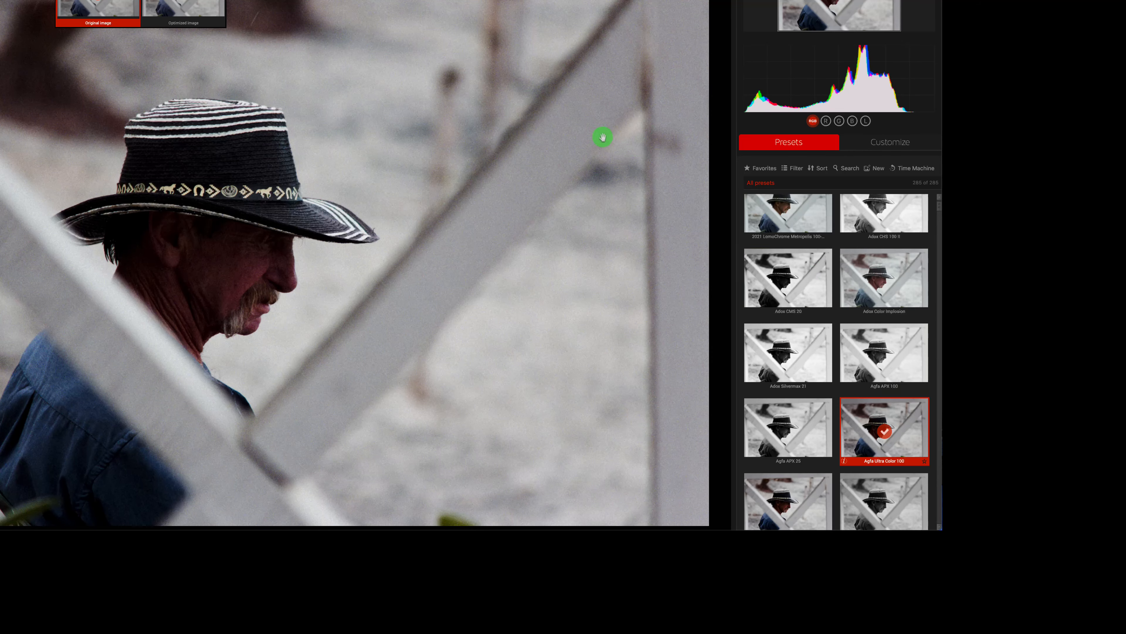
Add the Agfa APX 25 and Adox CHS 100 II presets to the favorites
scroll(843, 337, down, 2)
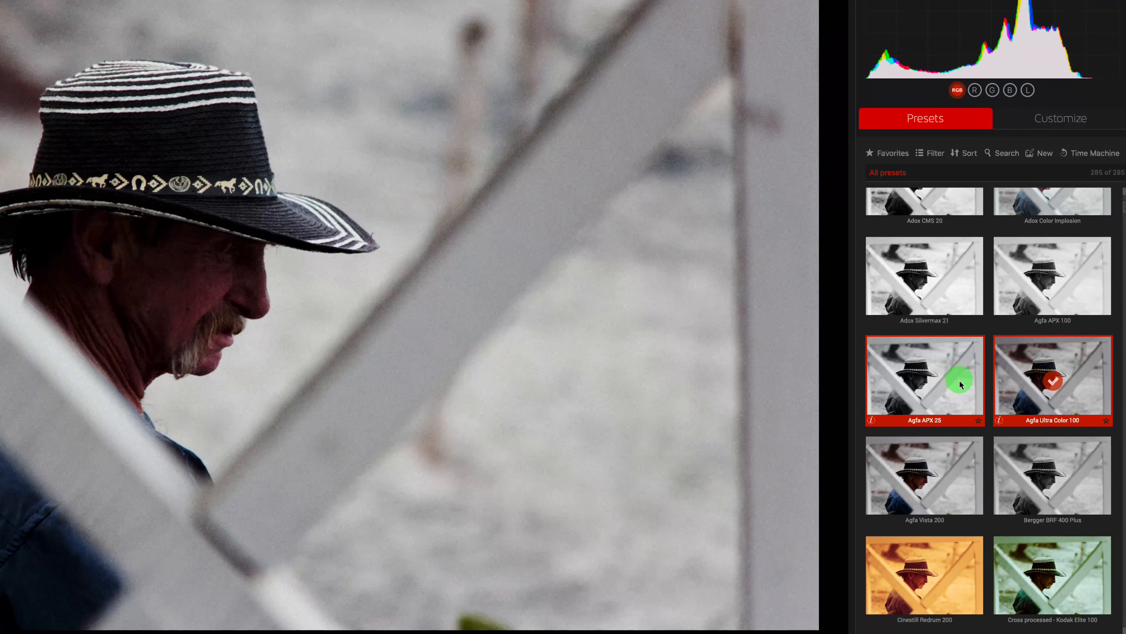
right_click(918, 375)
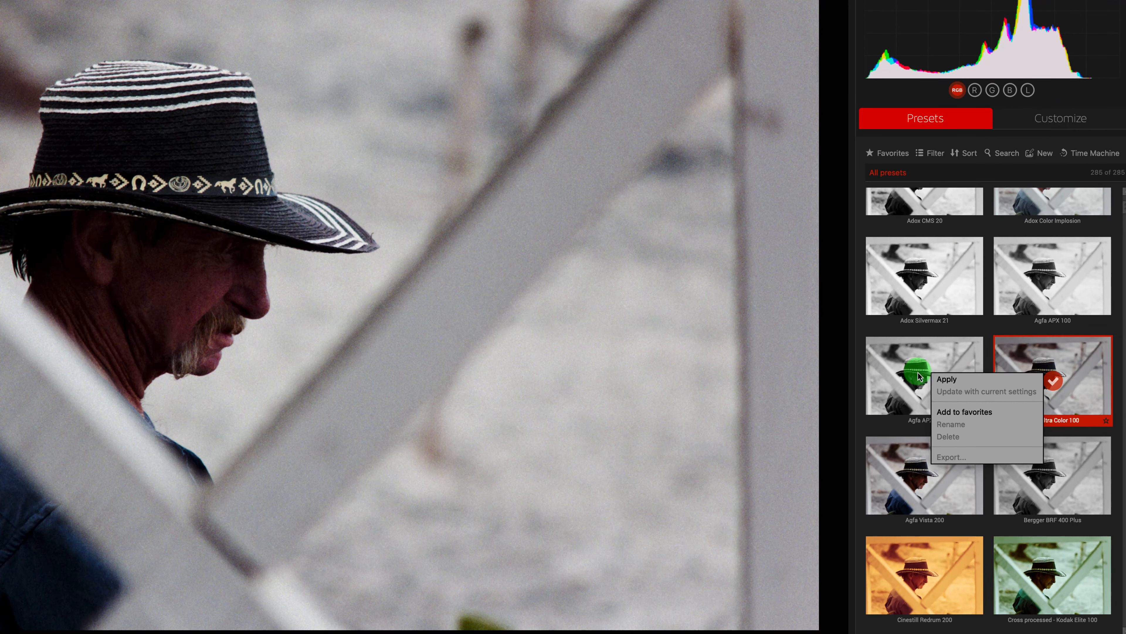
click(951, 411)
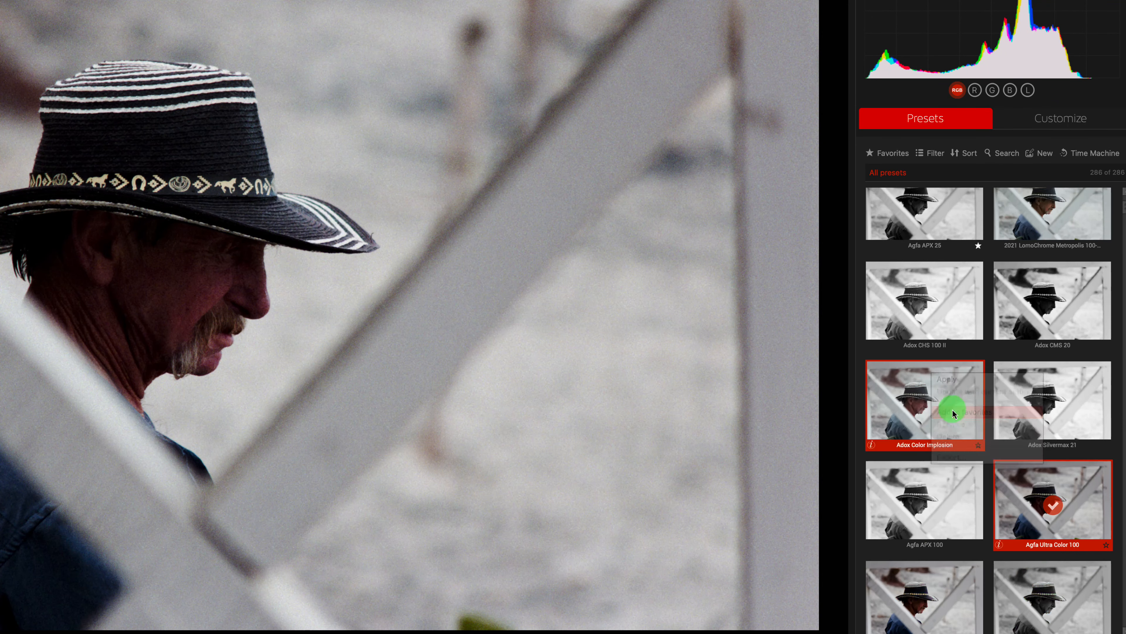
click(978, 346)
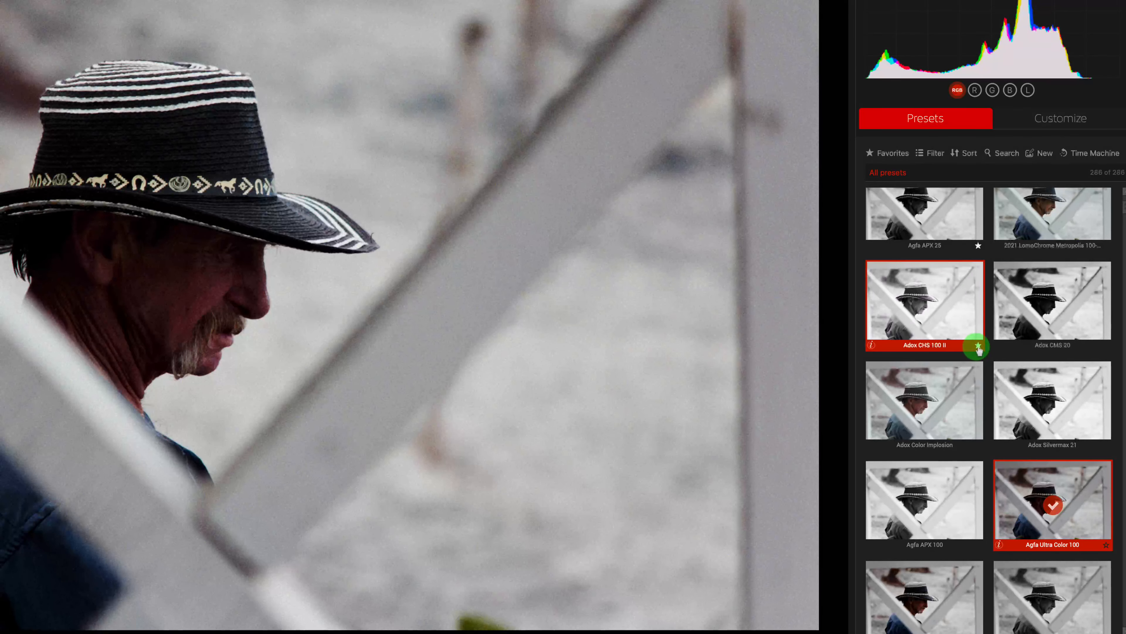
Limit the preset list to favorites, restore all presets, and review the available filter categories
click(900, 153)
click(955, 353)
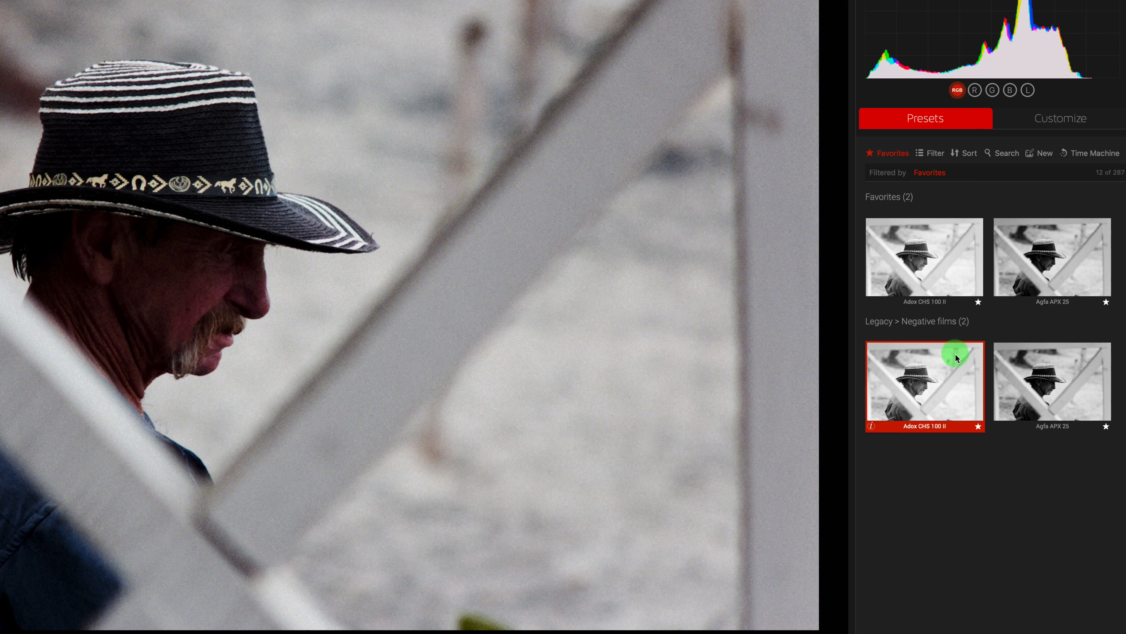
click(929, 174)
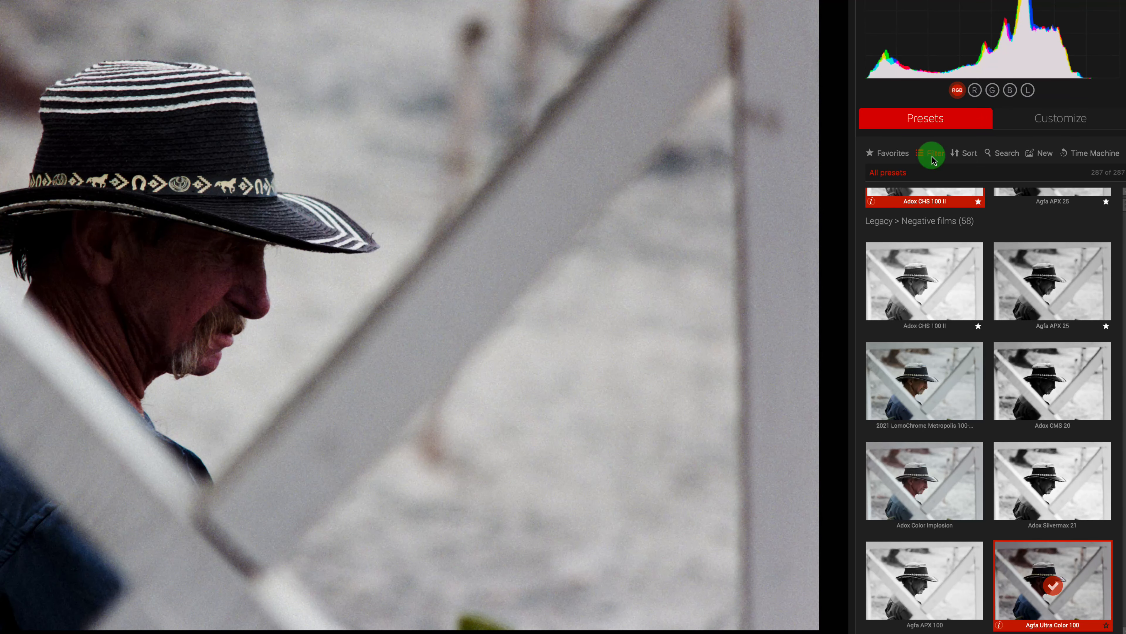
click(932, 156)
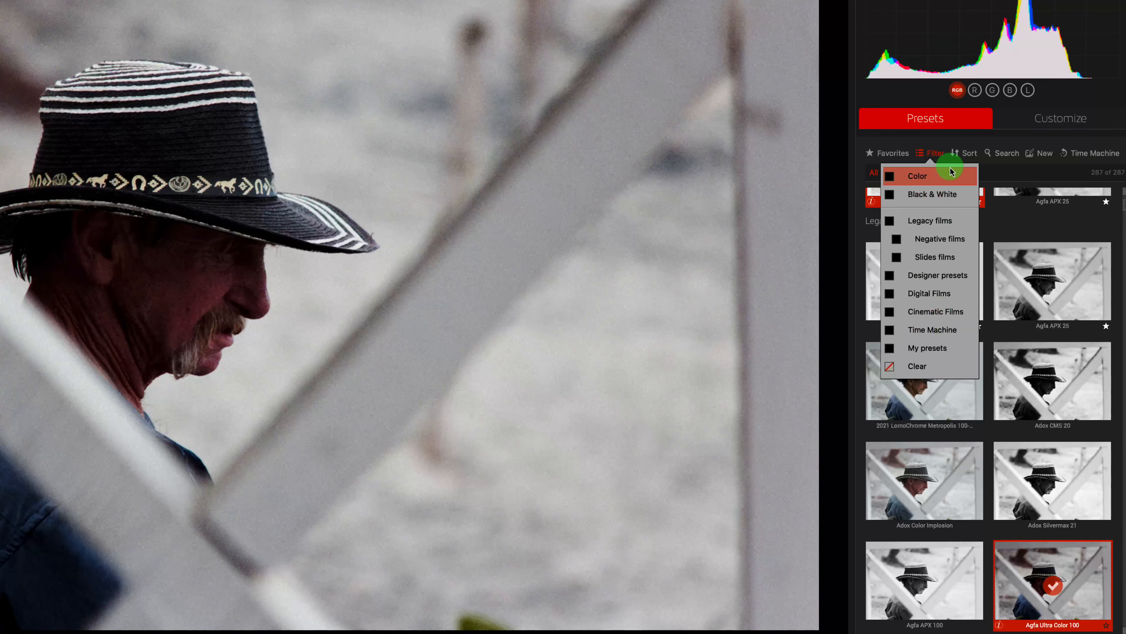
click(936, 154)
scroll(1015, 344, down, 5)
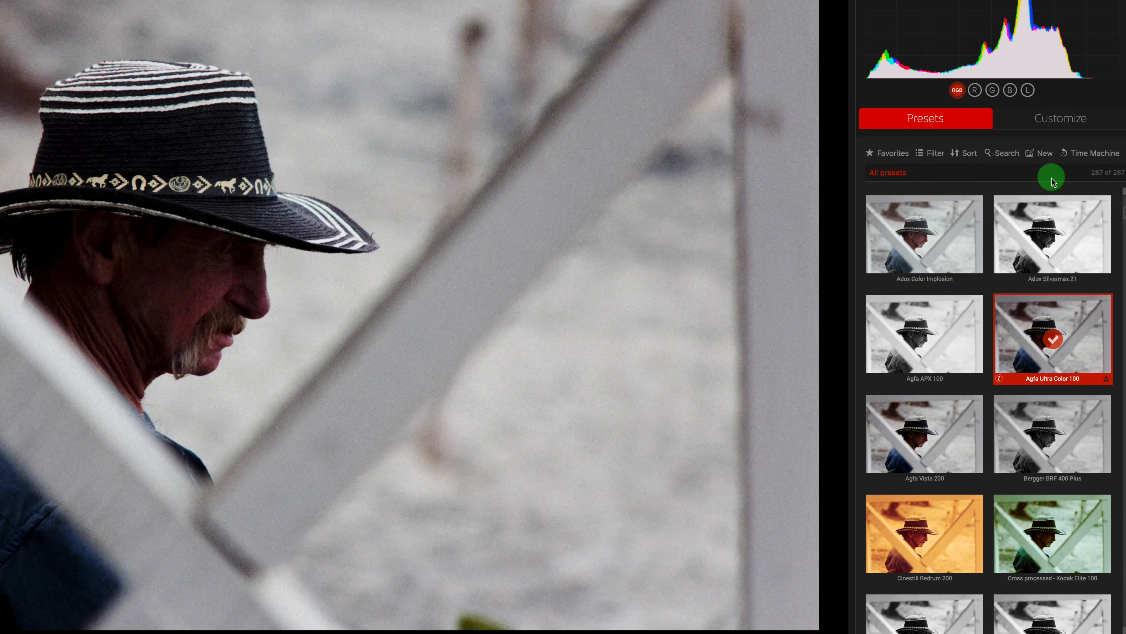
Show the photo's custom adjustments, look through the Development settings, and collapse that section
click(1056, 121)
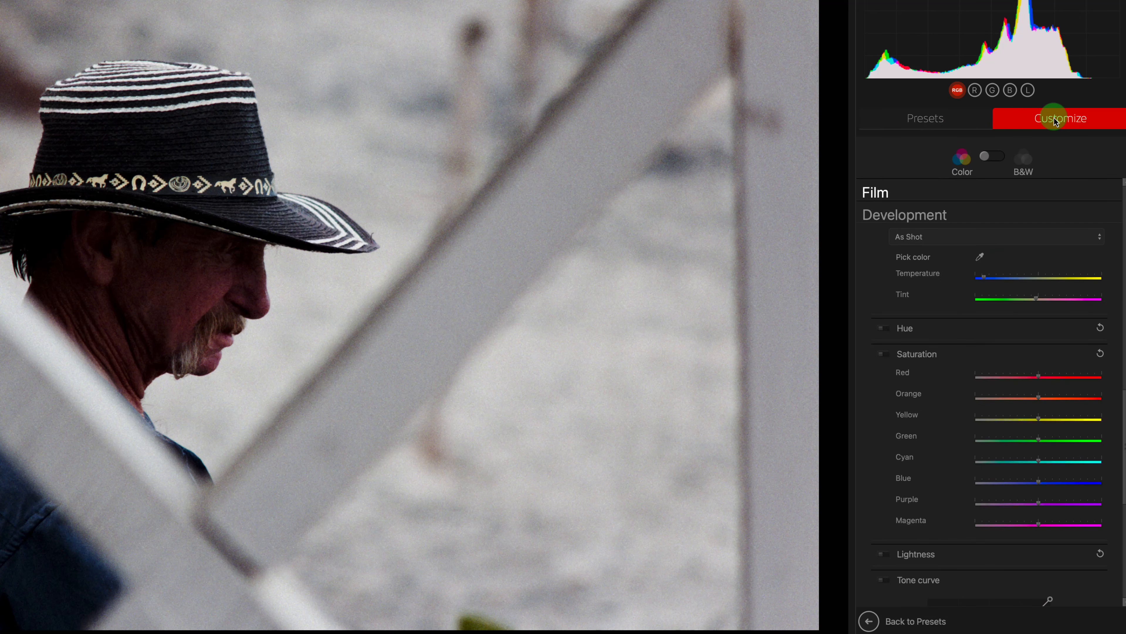
scroll(977, 255, down, 1)
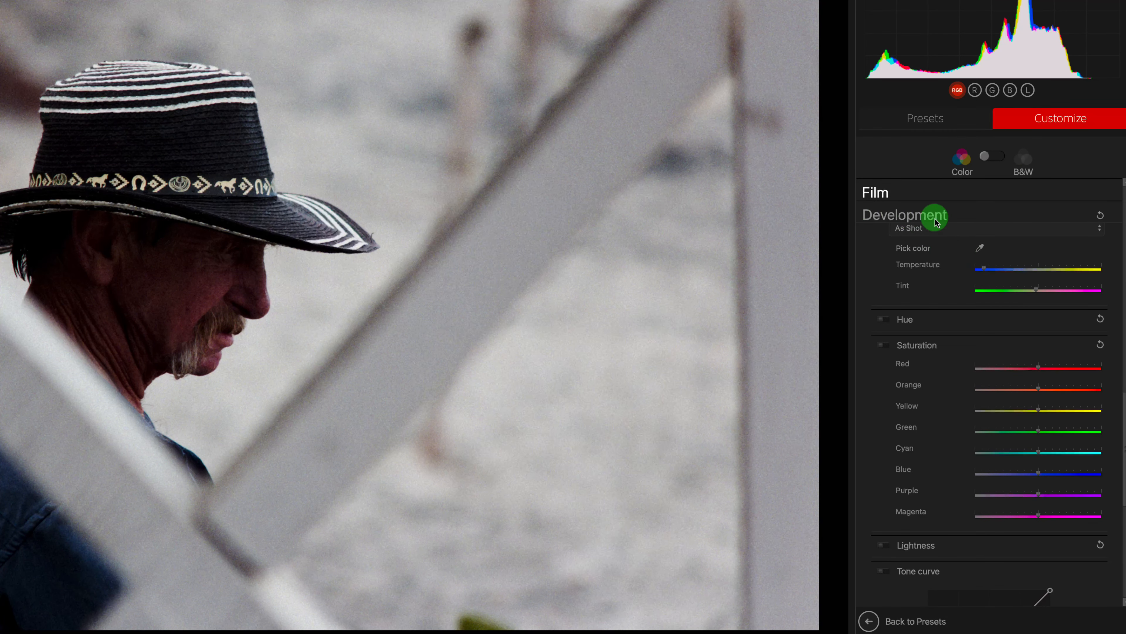
scroll(953, 236, up, 3)
click(905, 216)
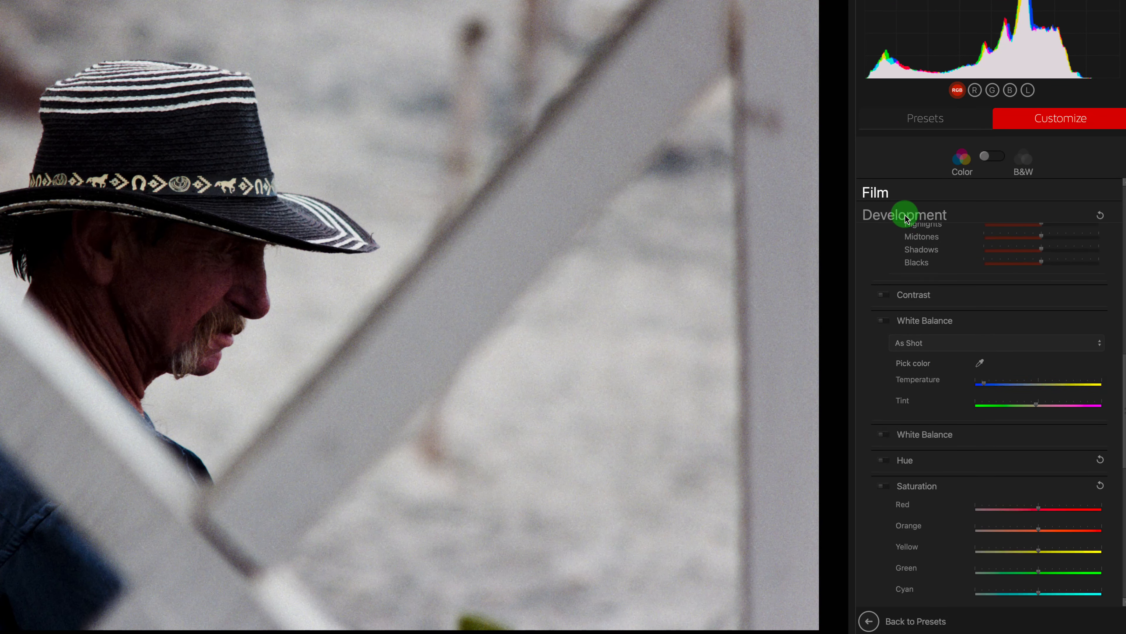
Show the Development settings and add a luminosity mask to the photo
click(942, 217)
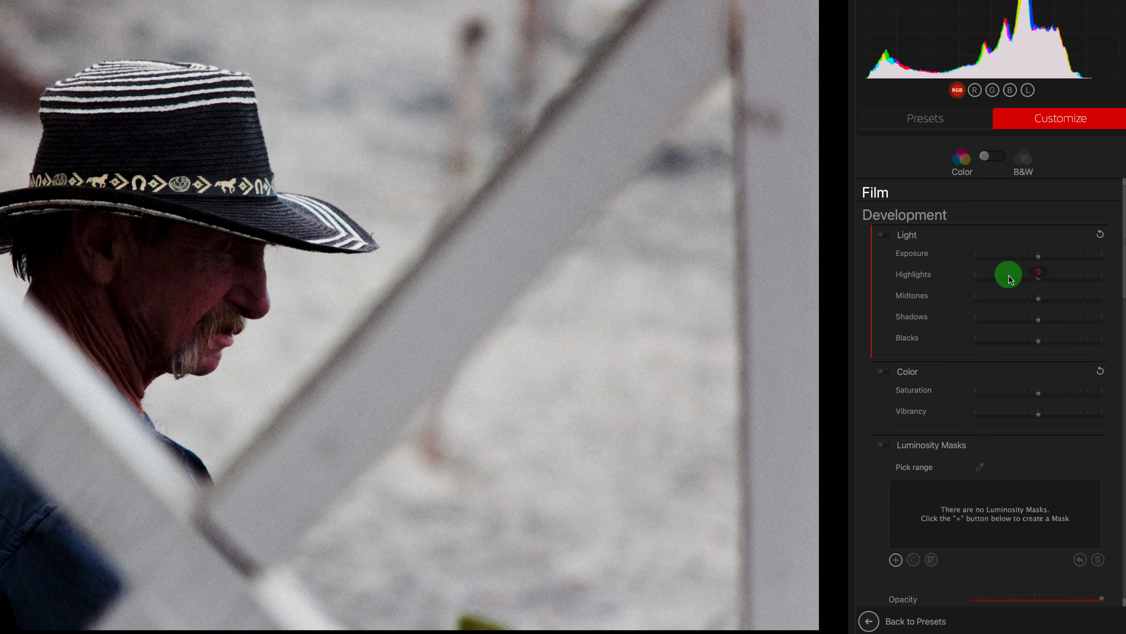
scroll(1008, 273, down, 4)
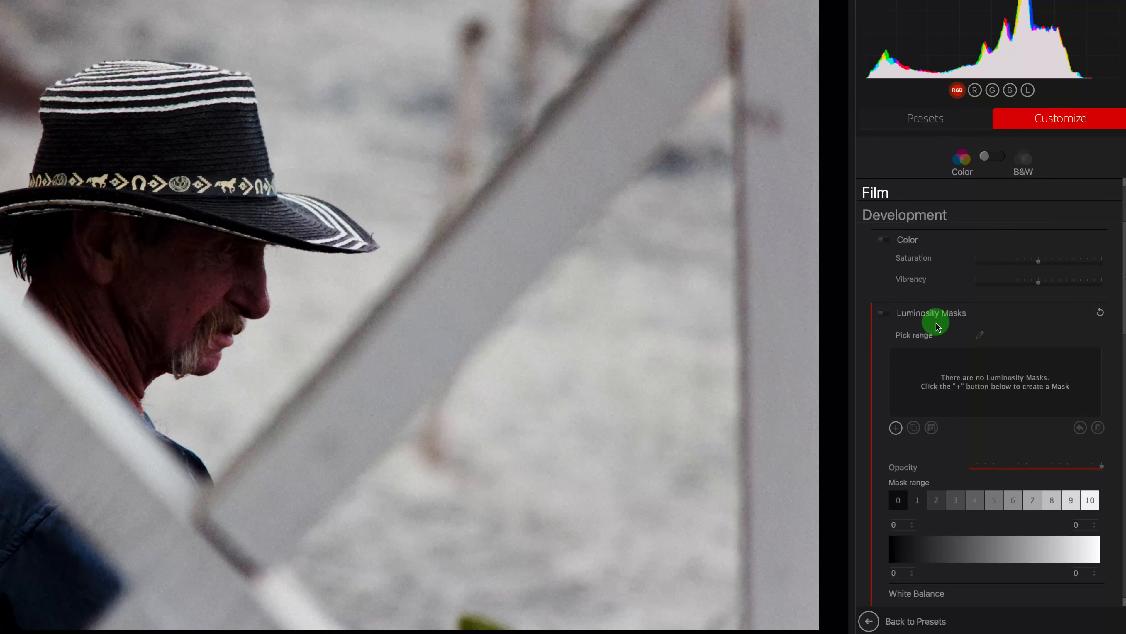
scroll(884, 329, down, 3)
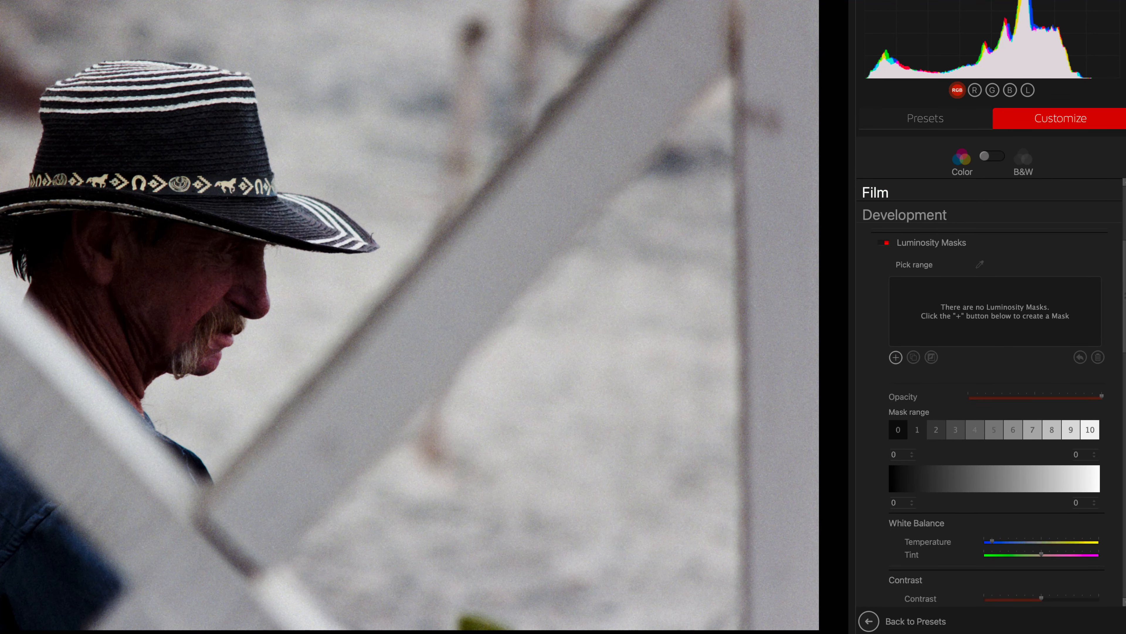
click(896, 357)
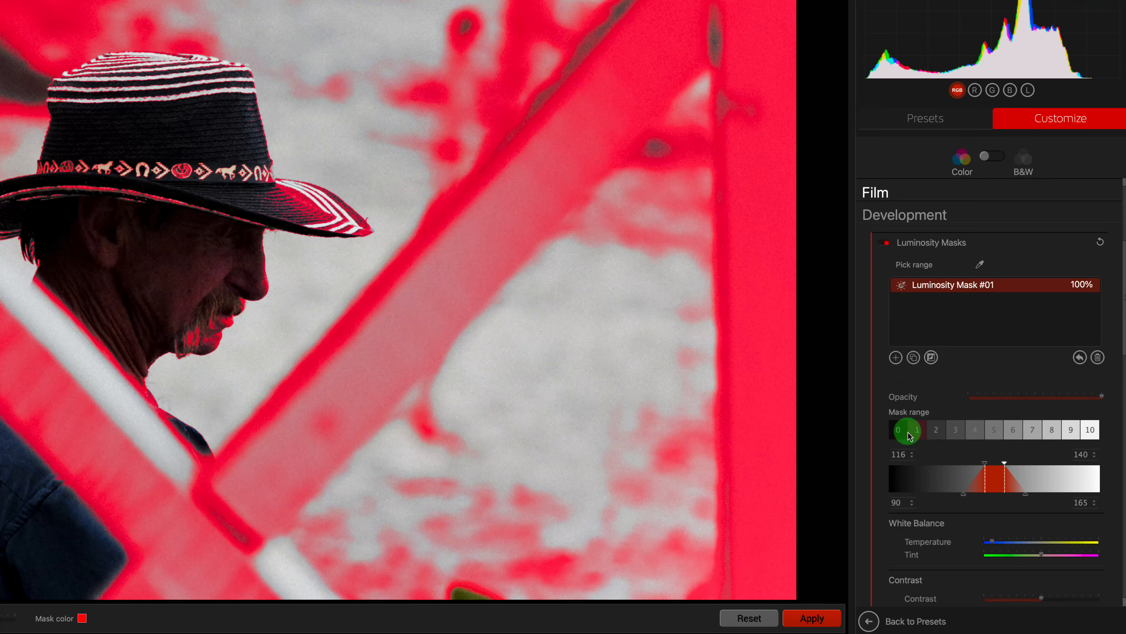
Limit the luminosity mask to tonal zone 1 of the mask range
mouse_move(915, 437)
mouse_down()
mouse_move(1102, 436)
mouse_move(872, 435)
mouse_move(1040, 438)
mouse_move(957, 417)
mouse_up()
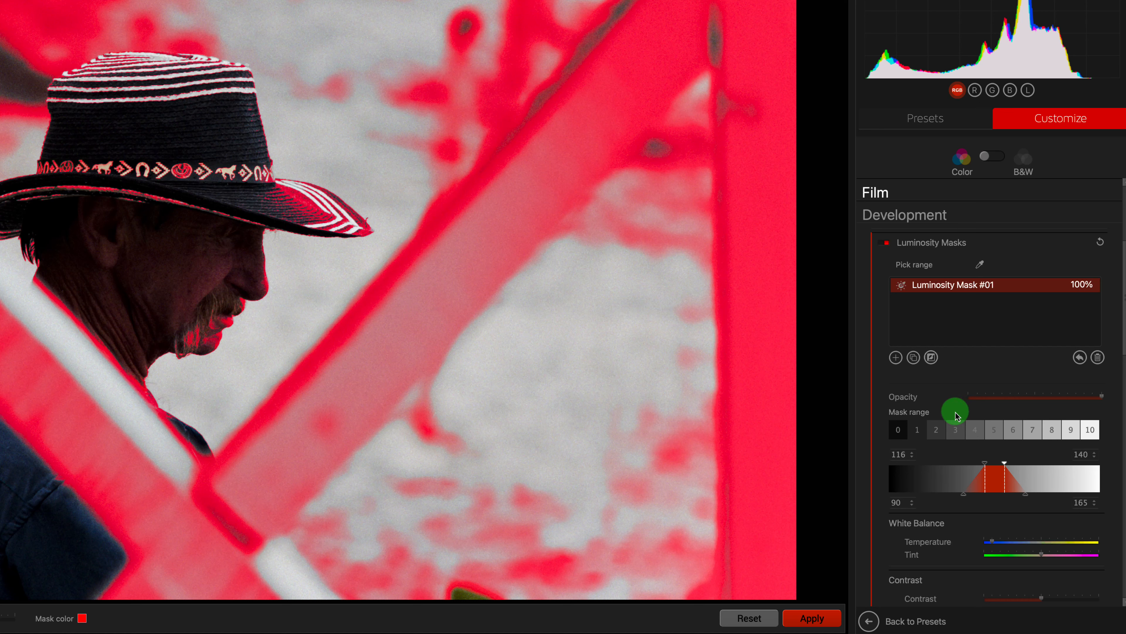
drag(957, 416, 994, 415)
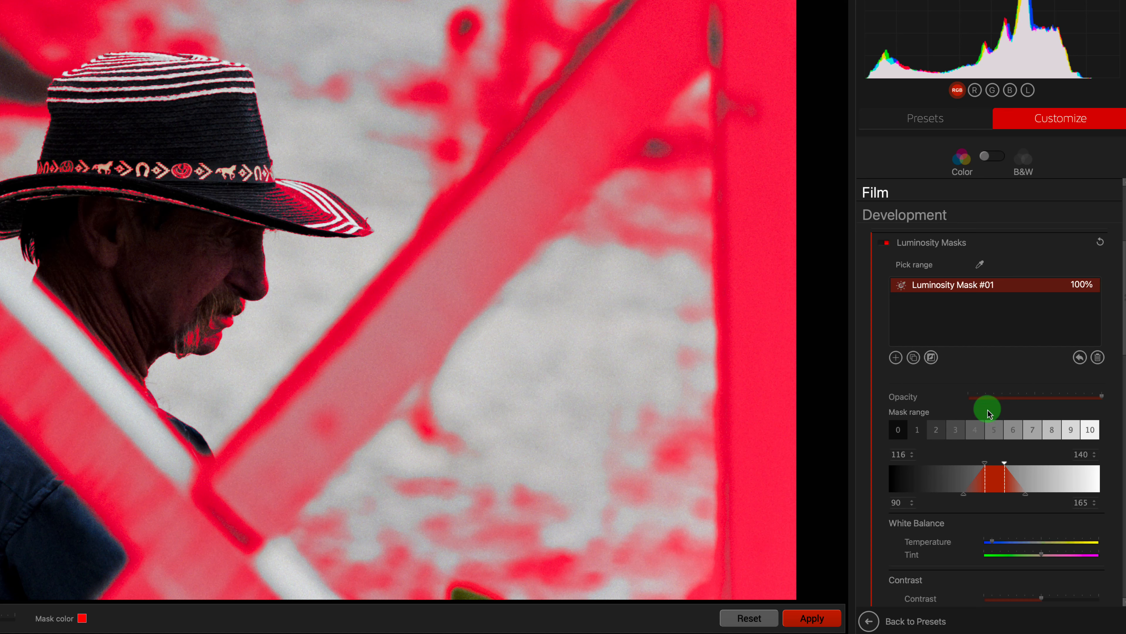
mouse_move(988, 412)
mouse_down()
mouse_move(945, 408)
mouse_move(941, 432)
mouse_move(1031, 403)
mouse_move(1056, 429)
mouse_move(1093, 434)
mouse_move(949, 396)
mouse_up()
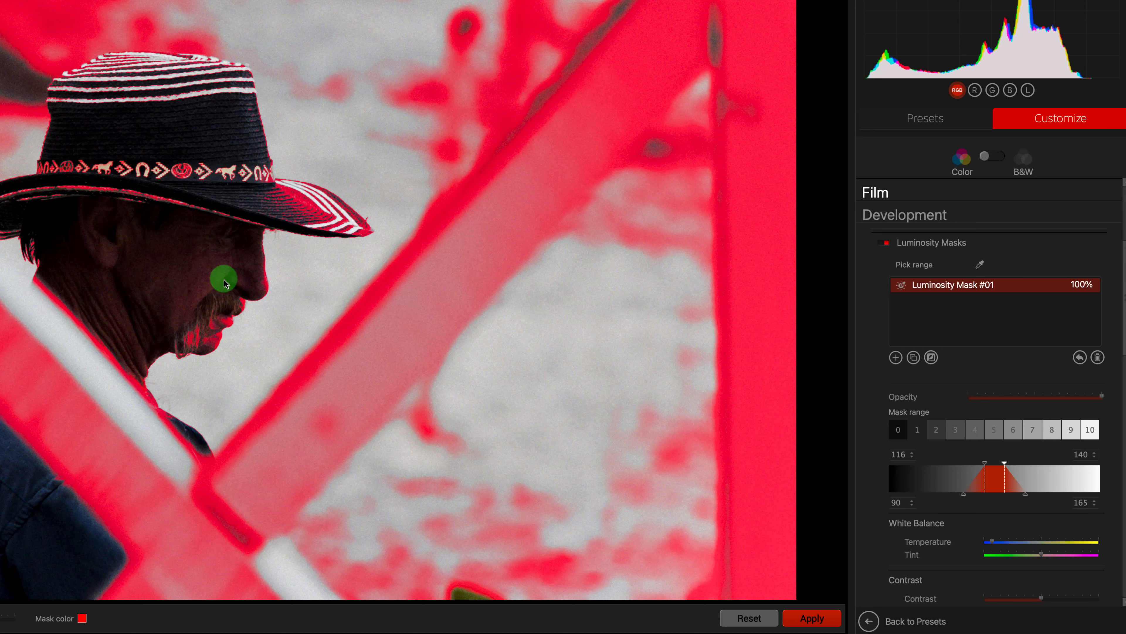
click(918, 438)
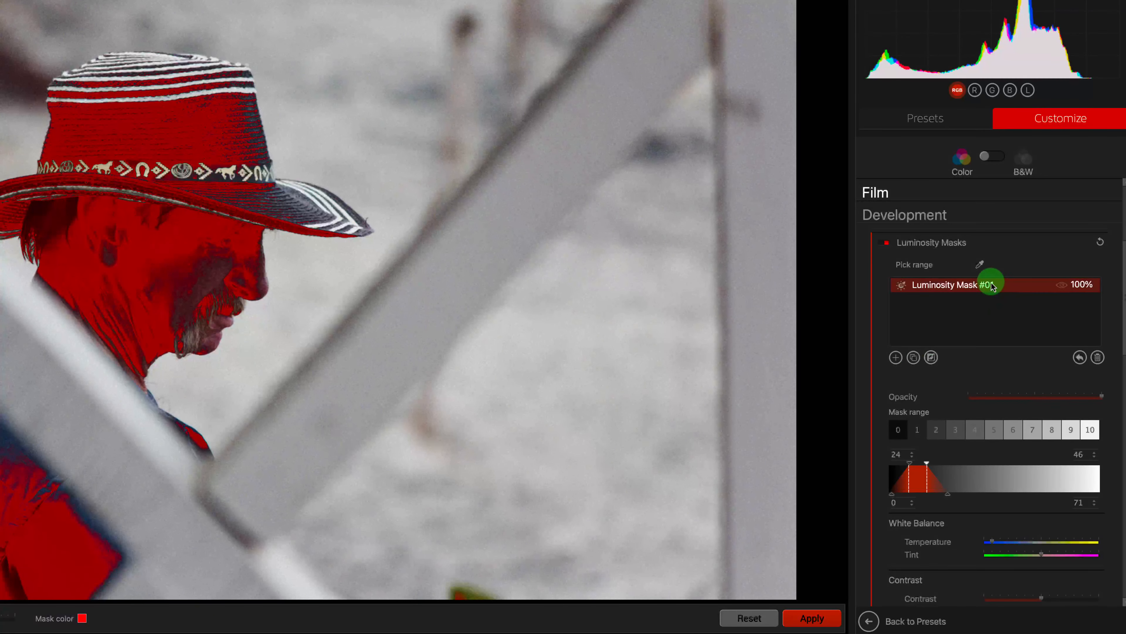
Sample the mask range from the man's face, reshape it to 36, 54, 89 and 115, and return to tonal zone 1
click(981, 266)
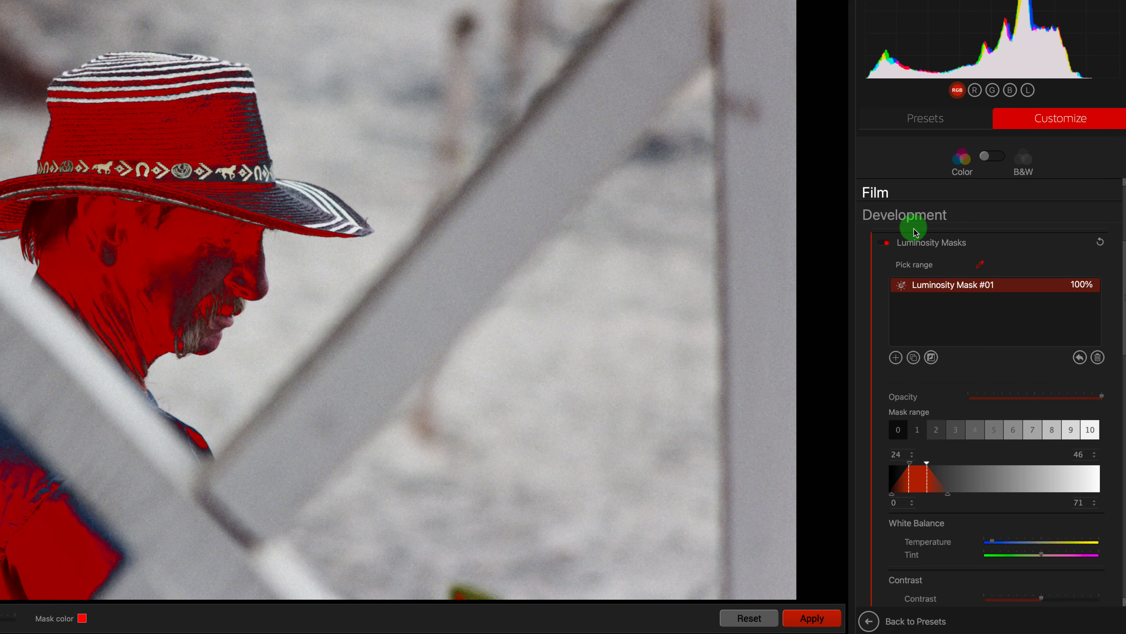
click(201, 279)
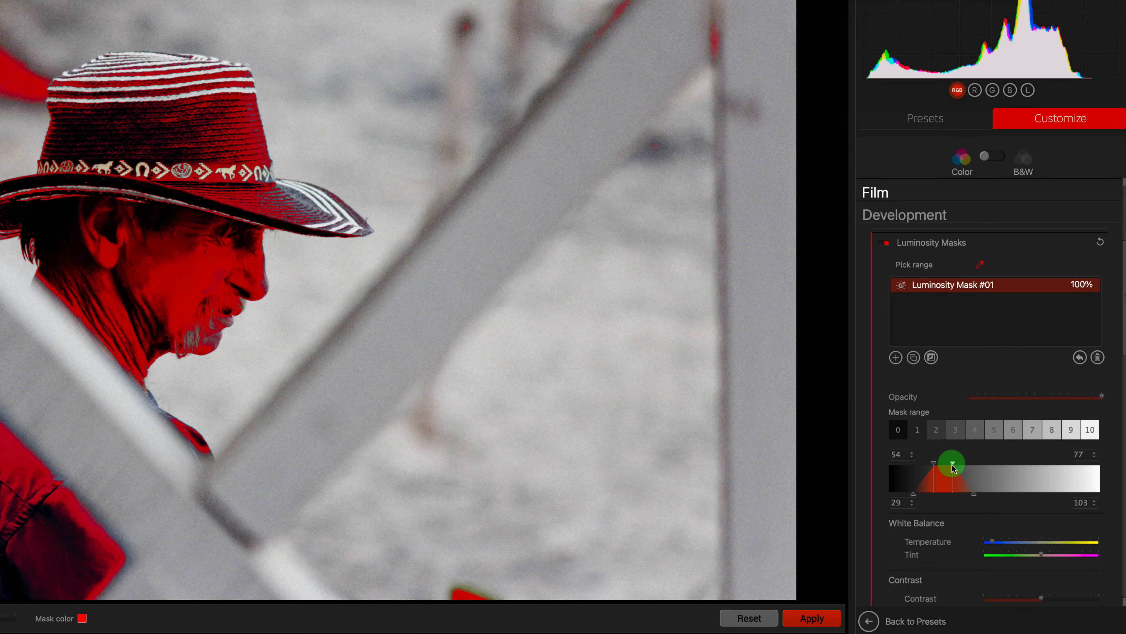
mouse_move(952, 465)
mouse_down()
mouse_move(977, 466)
mouse_move(963, 464)
mouse_up()
mouse_move(921, 500)
mouse_down()
mouse_move(932, 498)
mouse_move(922, 496)
mouse_up()
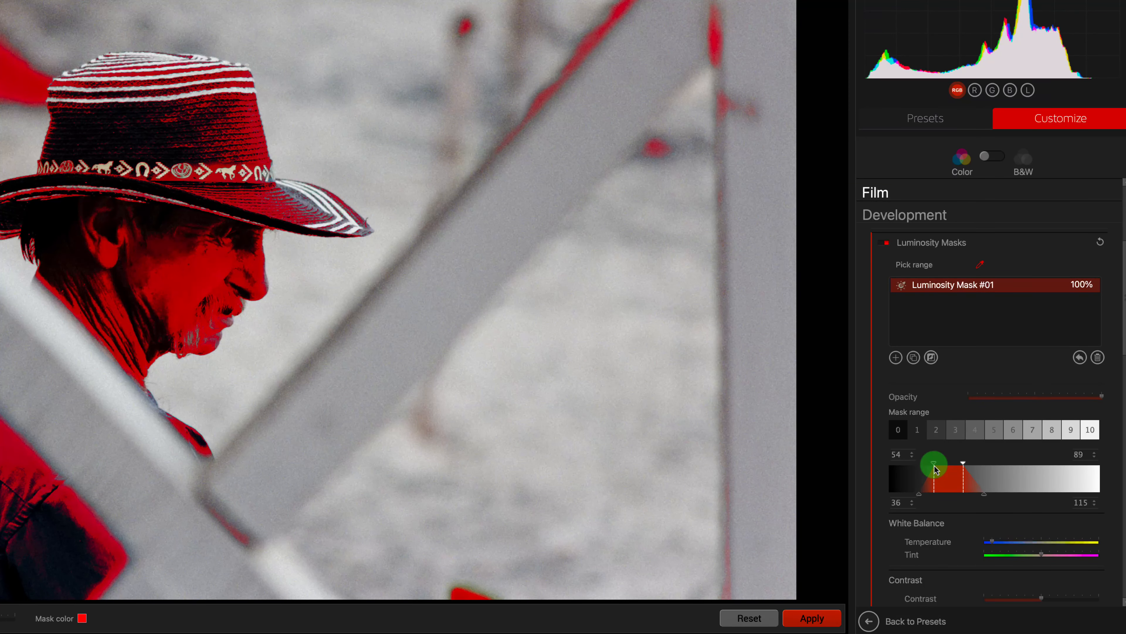
click(923, 433)
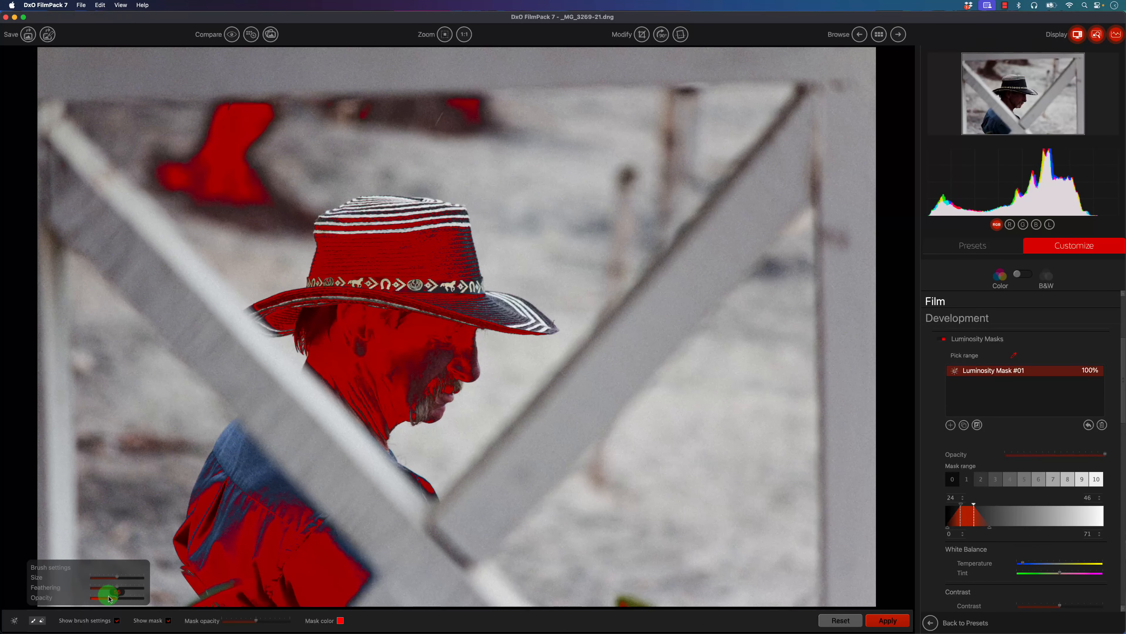
Hide and show the mask overlay again, and open the mask color choices without changing the color
click(169, 621)
click(169, 621)
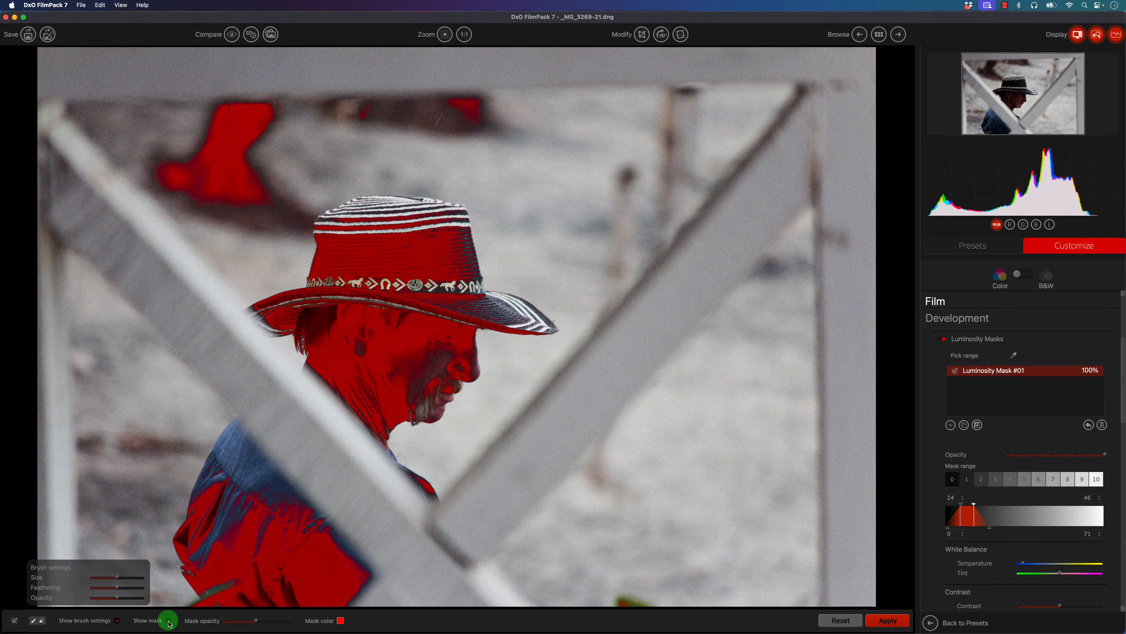
click(340, 621)
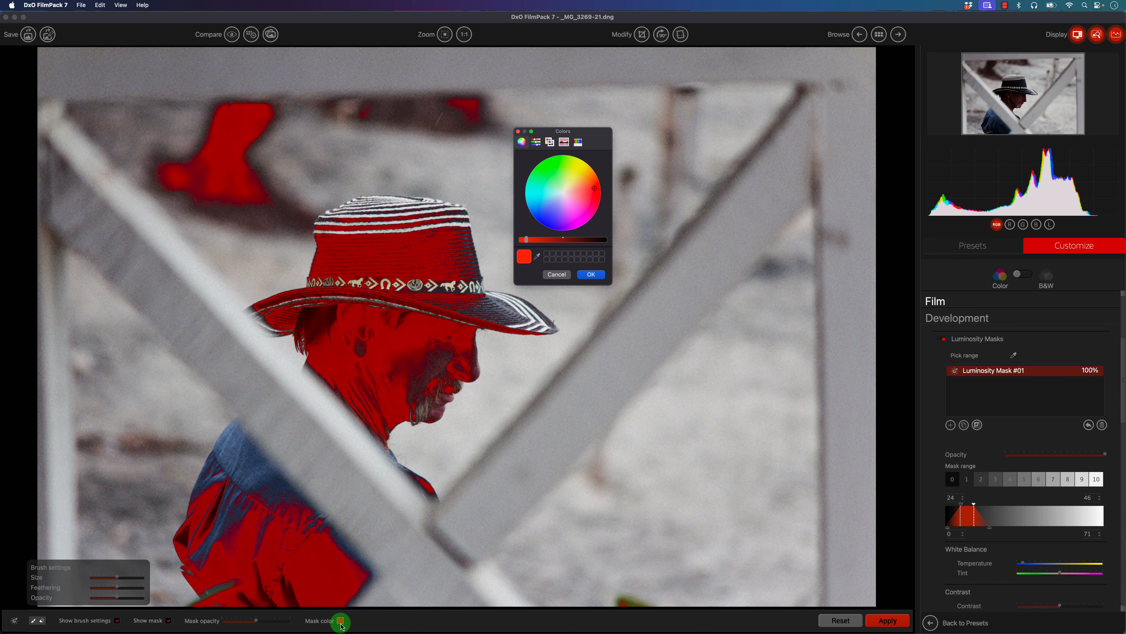
click(556, 275)
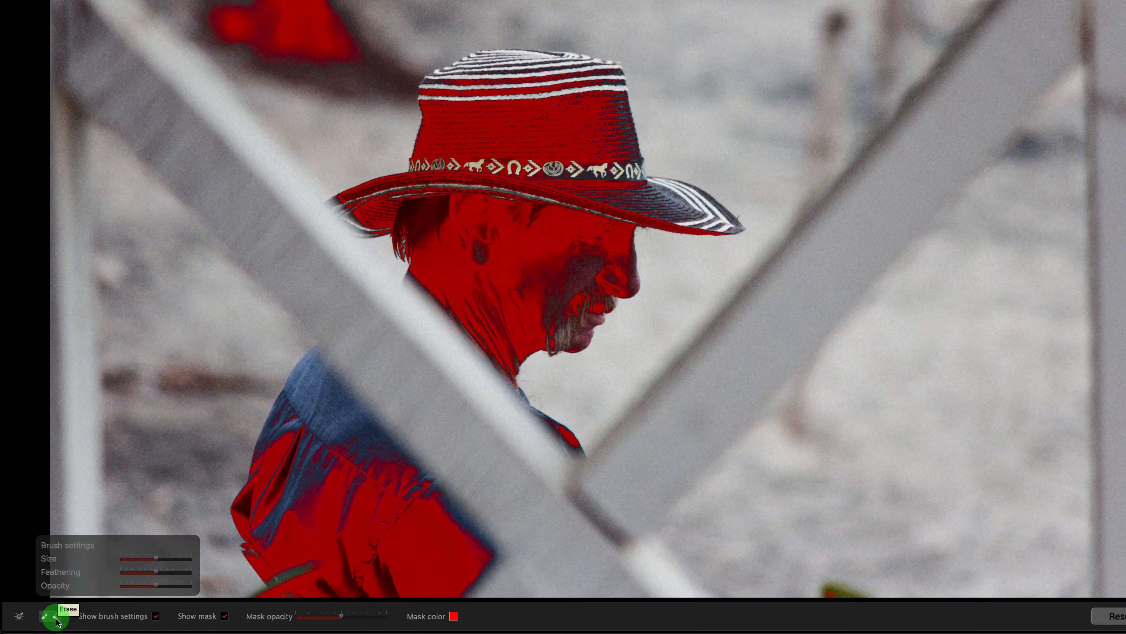
Erase the mask from the background shadows and the man's shirt, using a larger eraser with increased feathering and 100 opacity
click(56, 617)
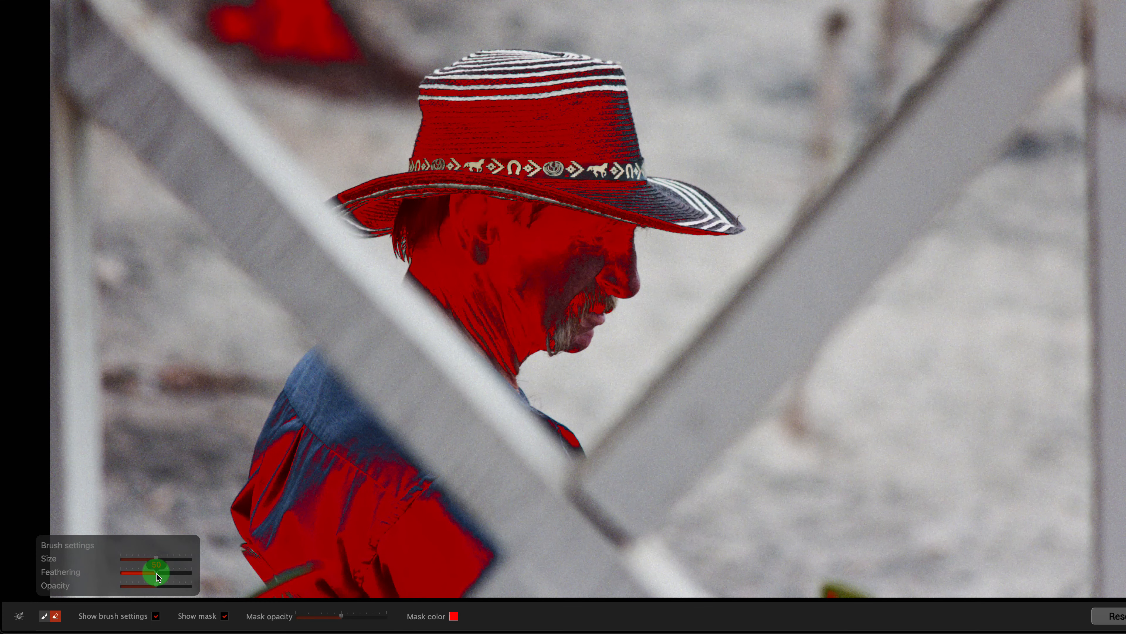
drag(156, 572, 187, 575)
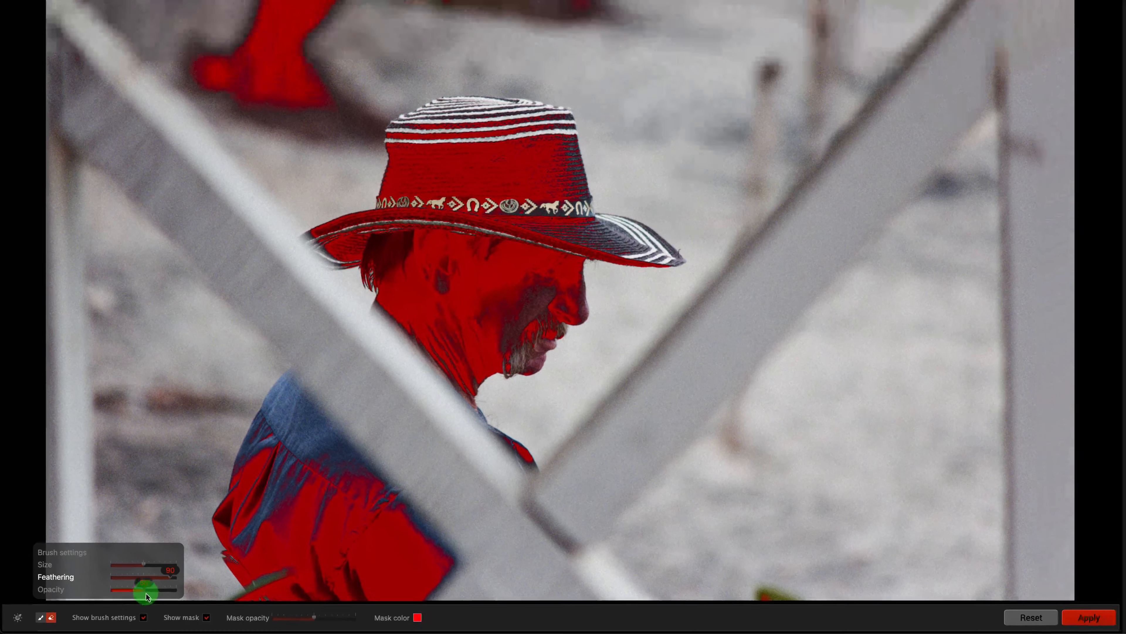
drag(157, 586, 198, 586)
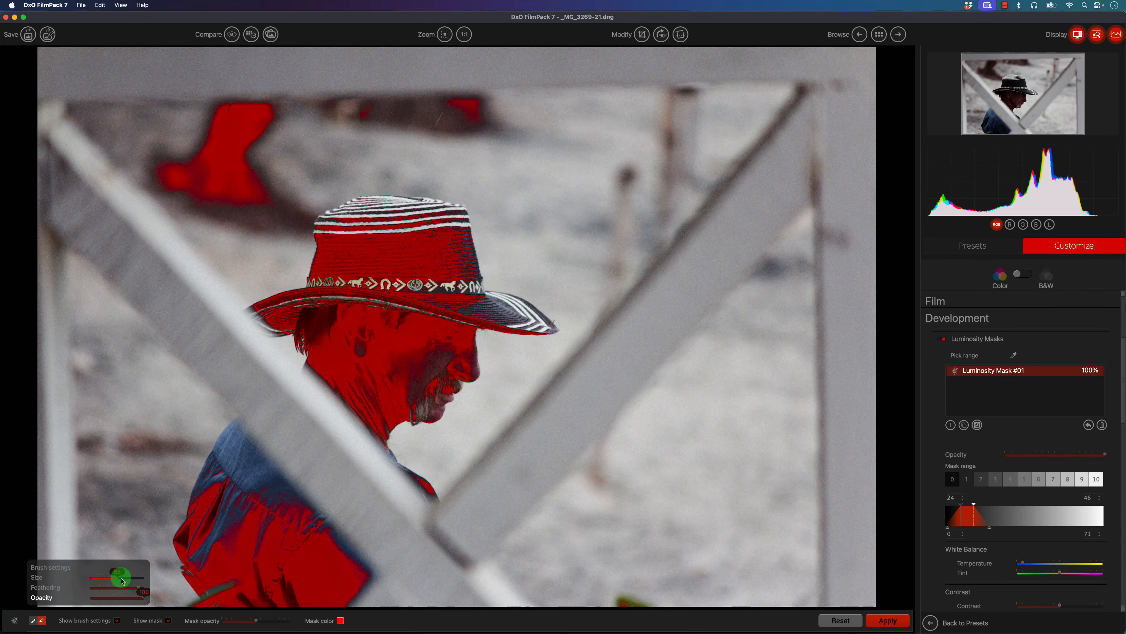
mouse_move(262, 118)
mouse_down()
mouse_move(234, 114)
mouse_move(254, 108)
mouse_move(254, 169)
mouse_move(242, 141)
mouse_move(179, 177)
mouse_move(190, 203)
mouse_move(427, 103)
mouse_move(447, 126)
mouse_up()
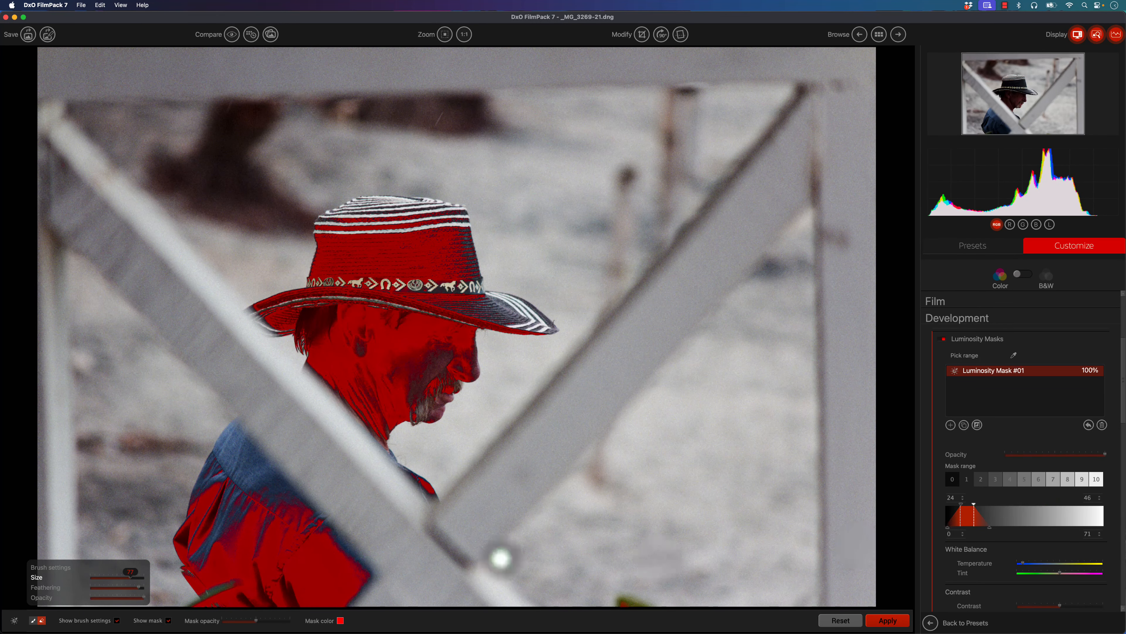
mouse_move(174, 591)
mouse_down()
mouse_move(182, 541)
mouse_move(308, 598)
mouse_move(206, 608)
mouse_move(259, 603)
mouse_move(337, 544)
mouse_move(318, 517)
mouse_move(235, 511)
mouse_move(321, 564)
mouse_move(382, 570)
mouse_move(334, 600)
mouse_move(191, 585)
mouse_move(197, 597)
mouse_move(224, 559)
mouse_move(195, 555)
mouse_move(186, 534)
mouse_move(258, 482)
mouse_move(255, 517)
mouse_move(327, 544)
mouse_move(332, 571)
mouse_move(352, 573)
mouse_move(323, 564)
mouse_move(353, 544)
mouse_move(329, 535)
mouse_move(309, 585)
mouse_move(292, 556)
mouse_move(258, 545)
mouse_move(245, 518)
mouse_move(259, 554)
mouse_move(292, 563)
mouse_move(263, 589)
mouse_move(272, 600)
mouse_move(278, 528)
mouse_up()
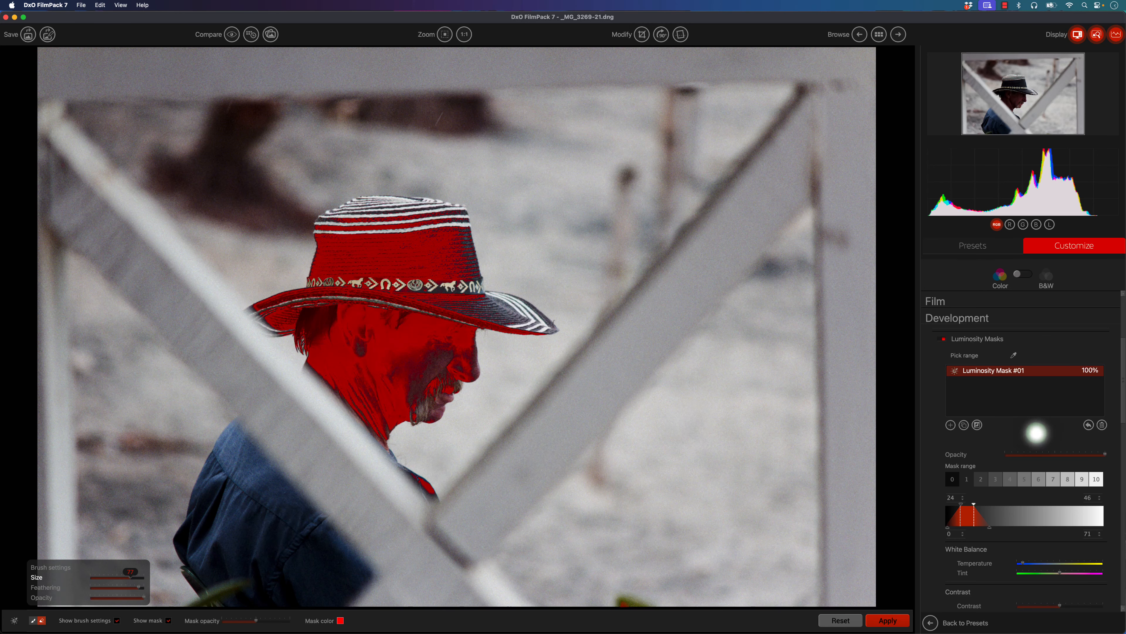
Slightly raise the exposure and shadows of the luminosity mask, judging the shadows with the mask overlay hidden
scroll(1033, 484, down, 3)
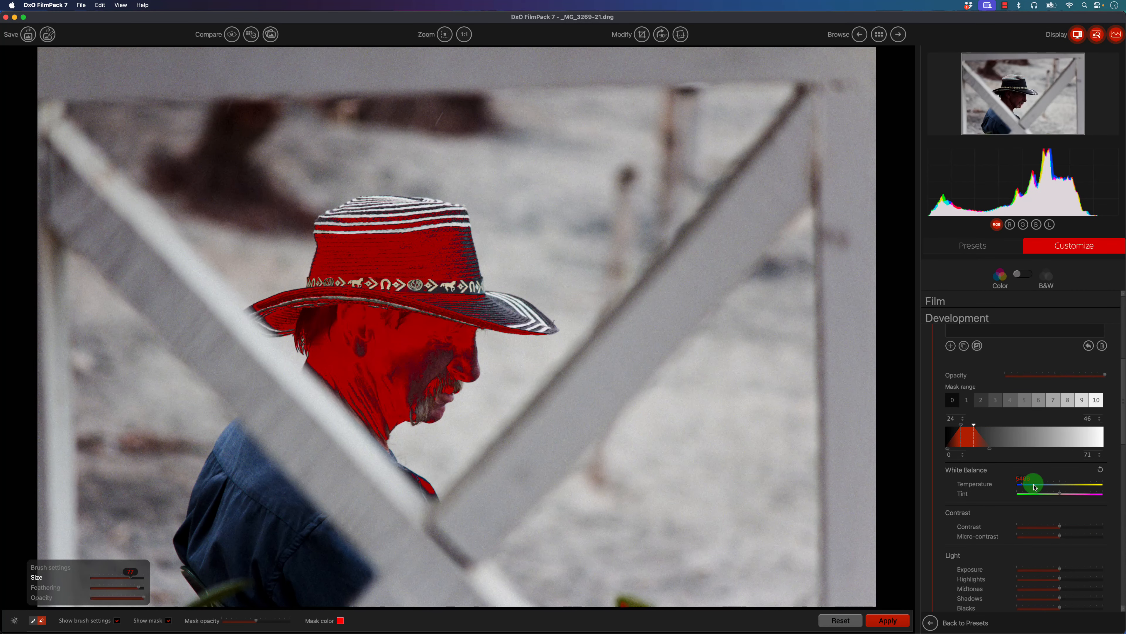
scroll(1022, 571, up, 1)
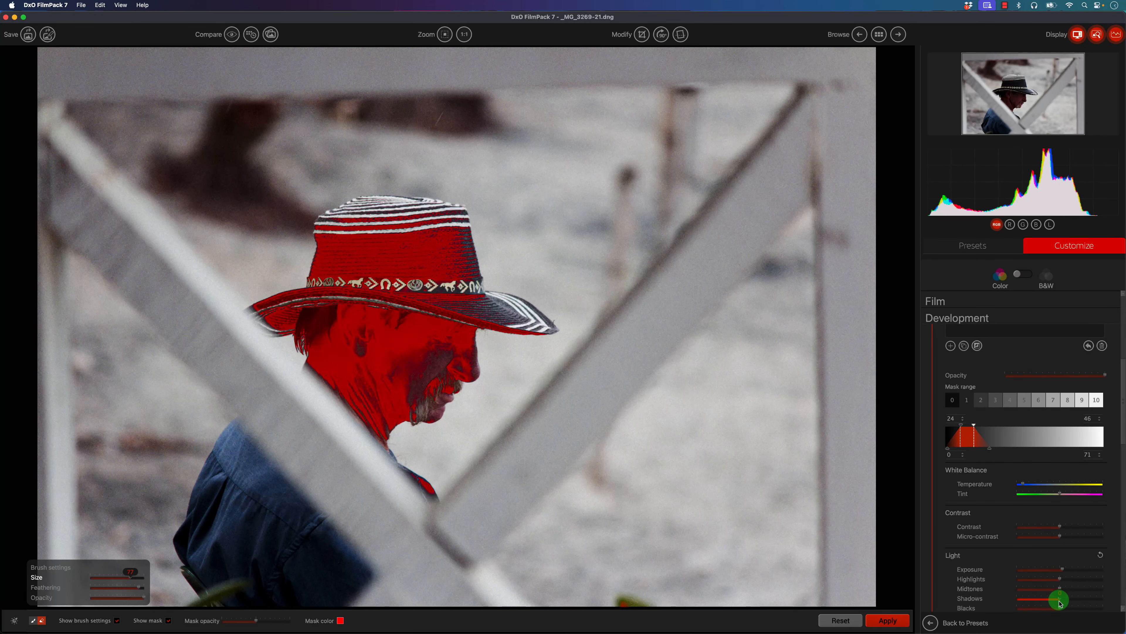
drag(1061, 601, 1063, 603)
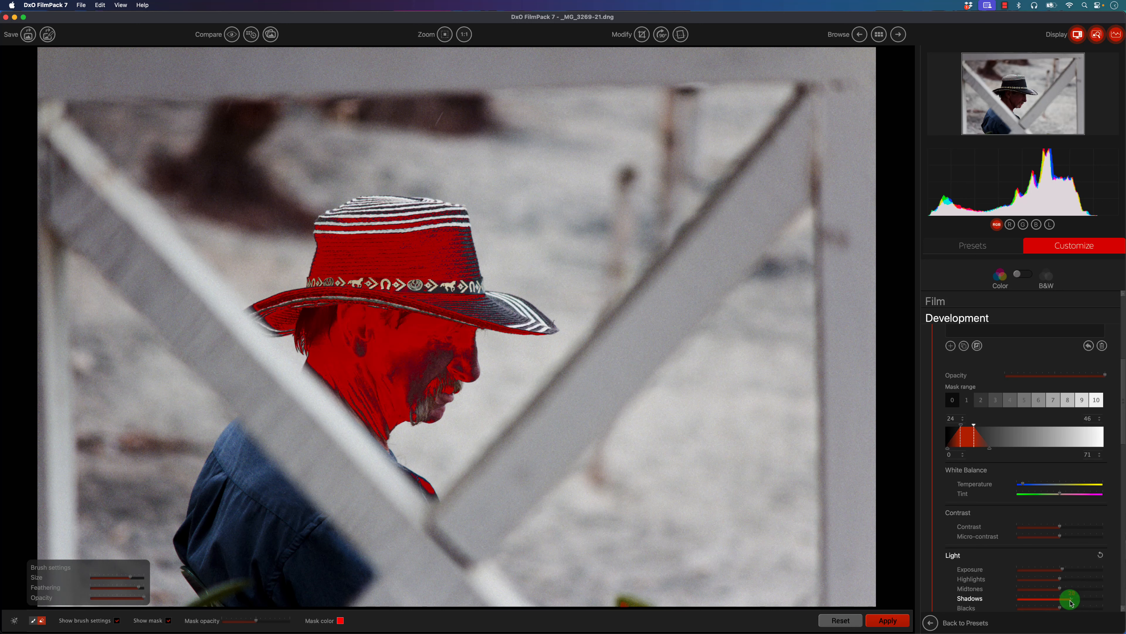
click(169, 620)
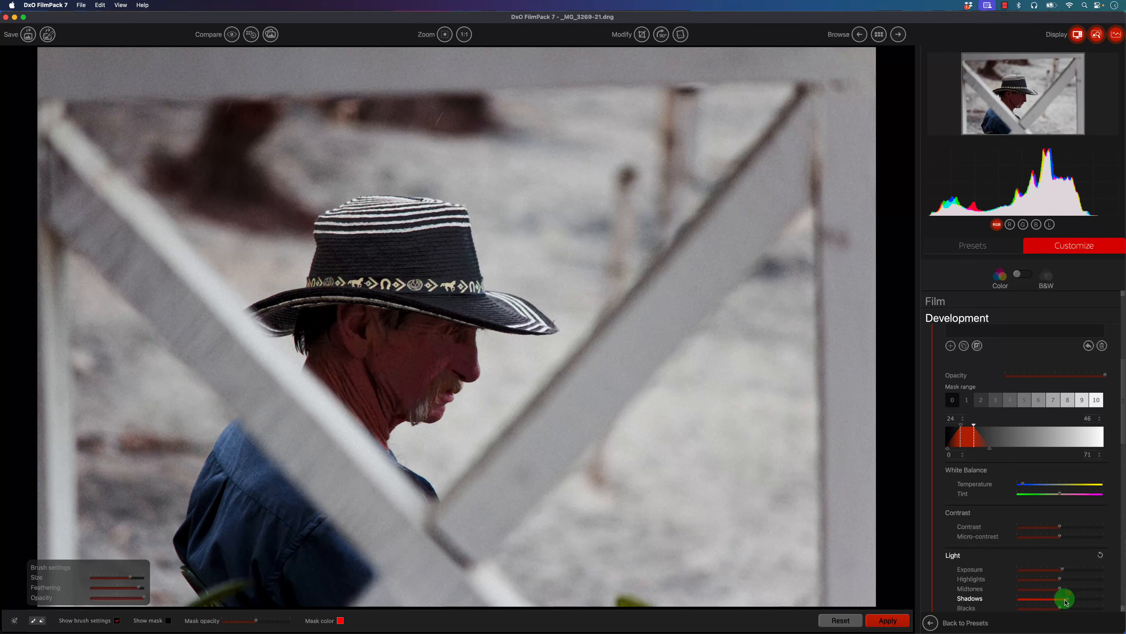
drag(1066, 601, 1059, 602)
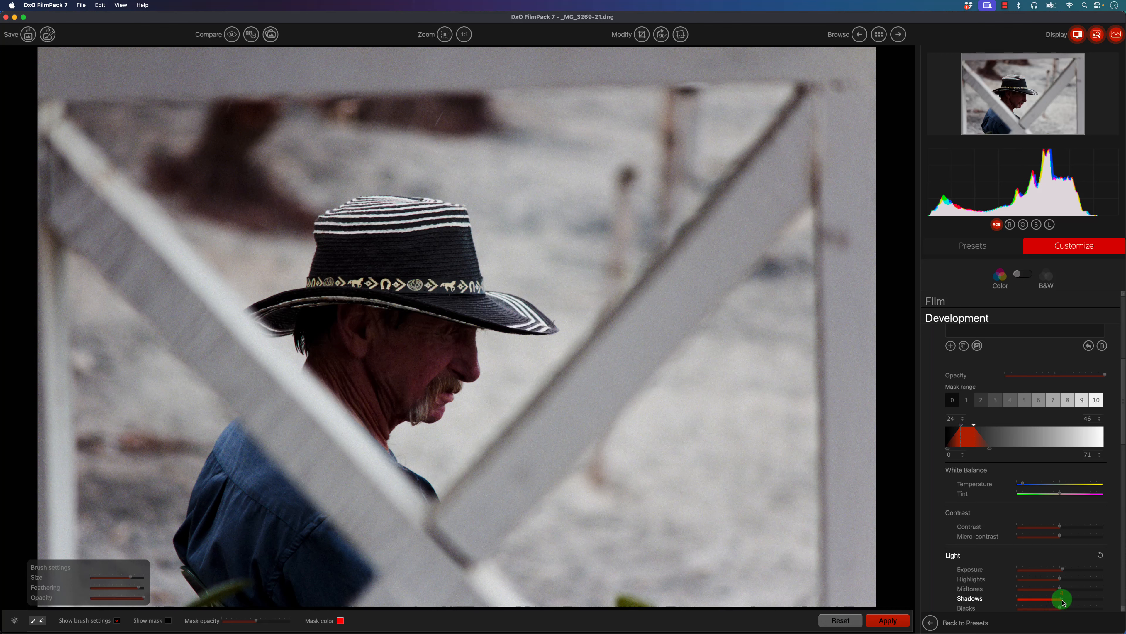
mouse_move(1071, 603)
mouse_down()
mouse_move(1087, 603)
mouse_move(1069, 603)
mouse_up()
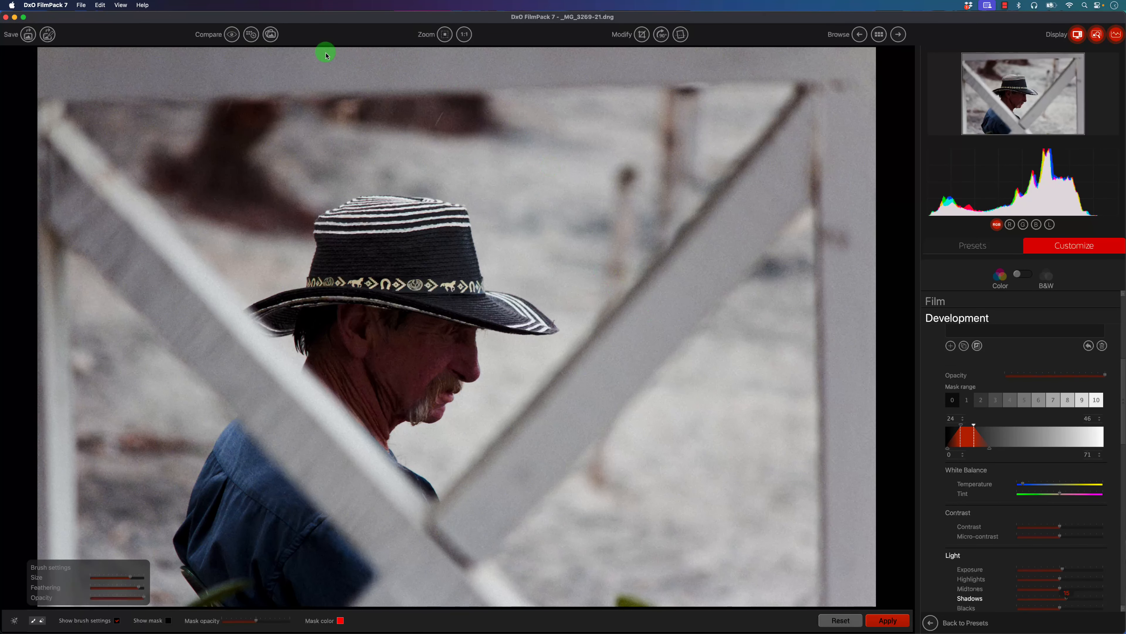
Compare the original and current images side by side, and return to the single view to check the original
click(272, 35)
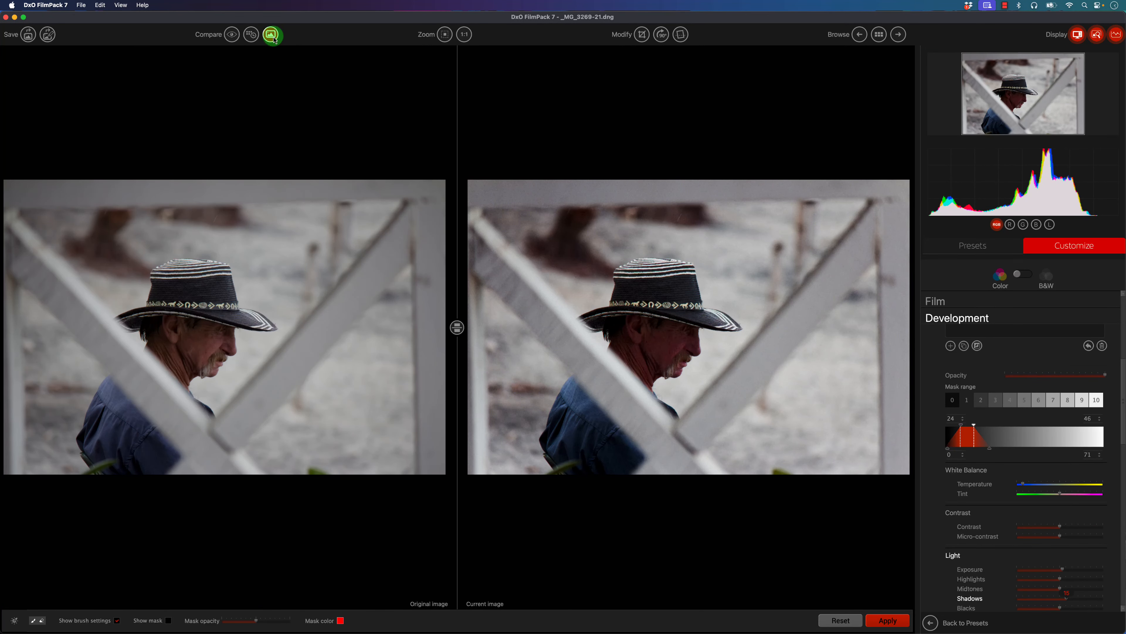
click(236, 280)
click(684, 310)
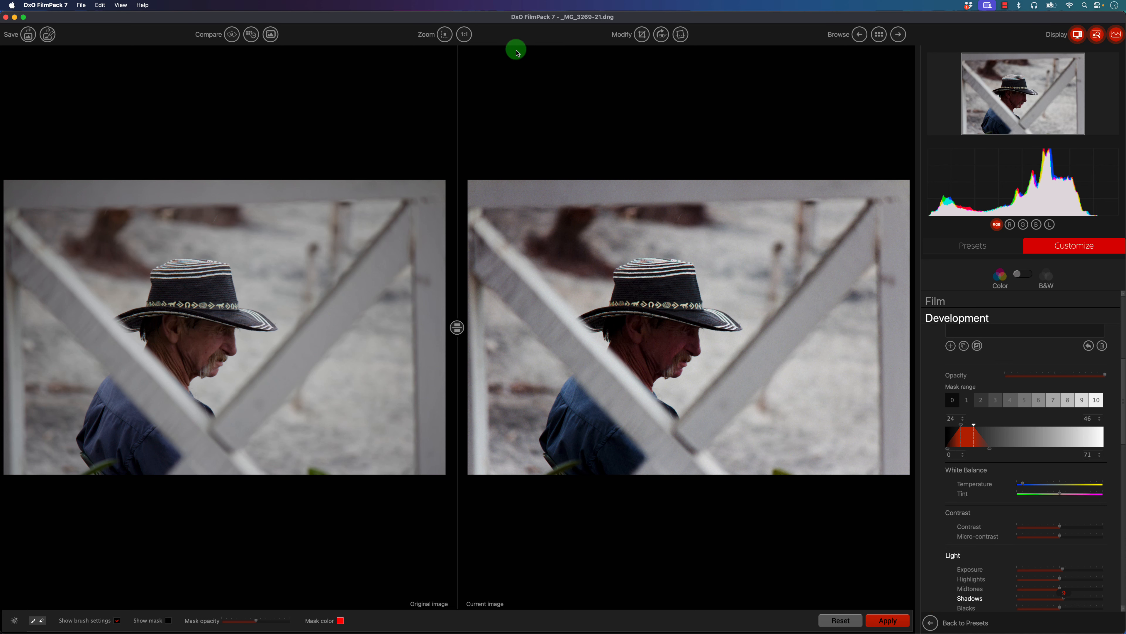
click(270, 34)
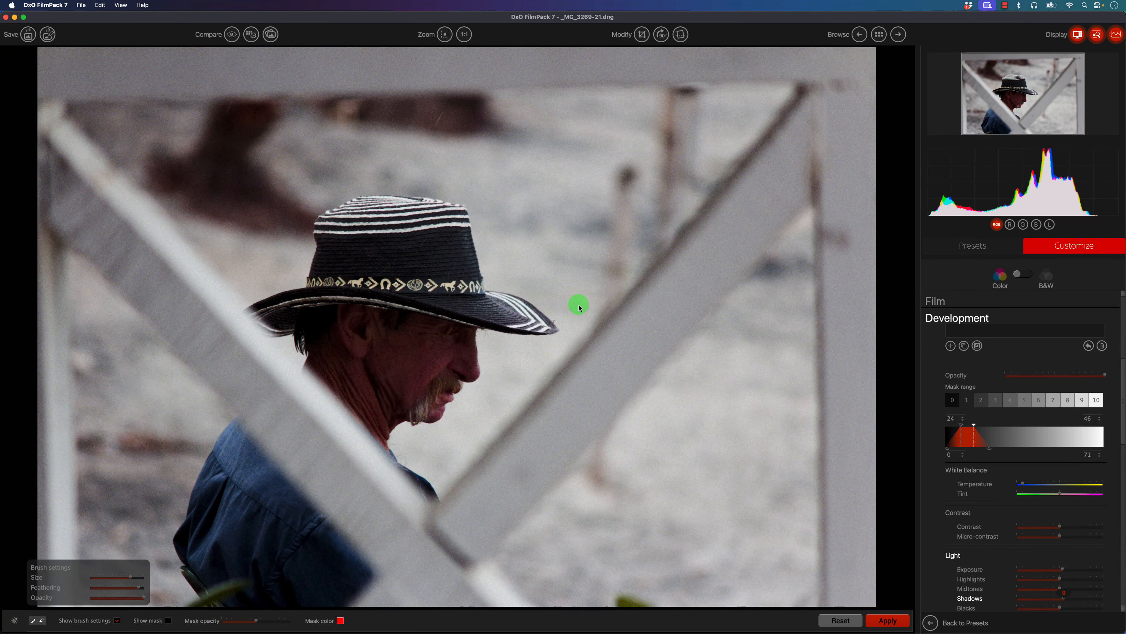
click(231, 35)
Pull the middle of the green channel's tone curve slightly below the diagonal, and apply the luminosity mask edits
drag(1123, 384, 1123, 450)
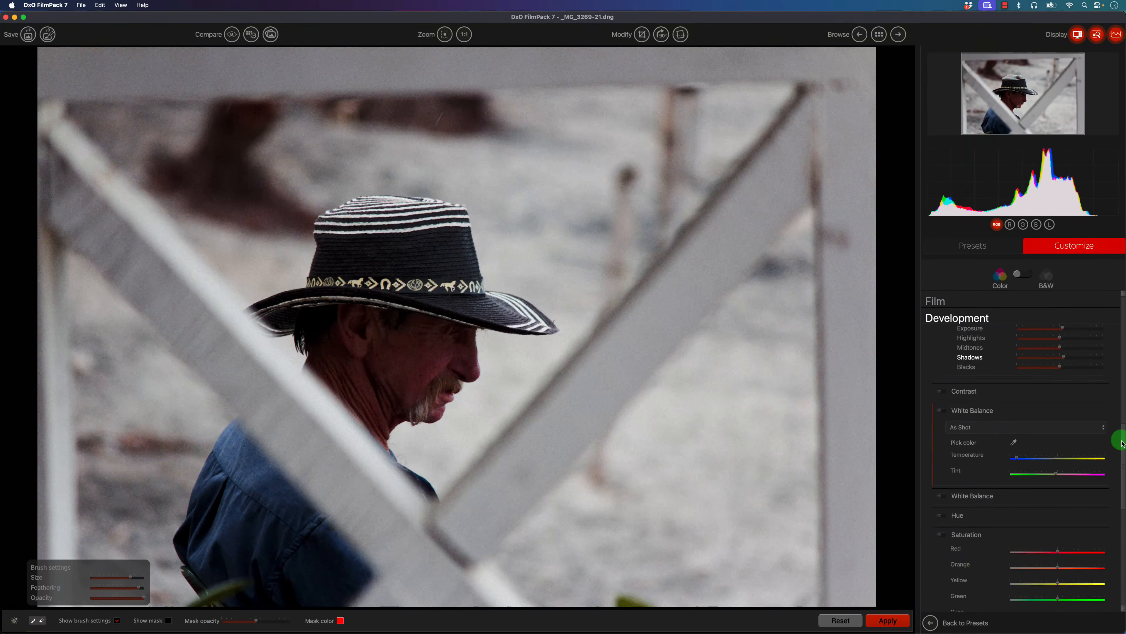
drag(1123, 440, 1123, 447)
drag(1123, 461, 1122, 516)
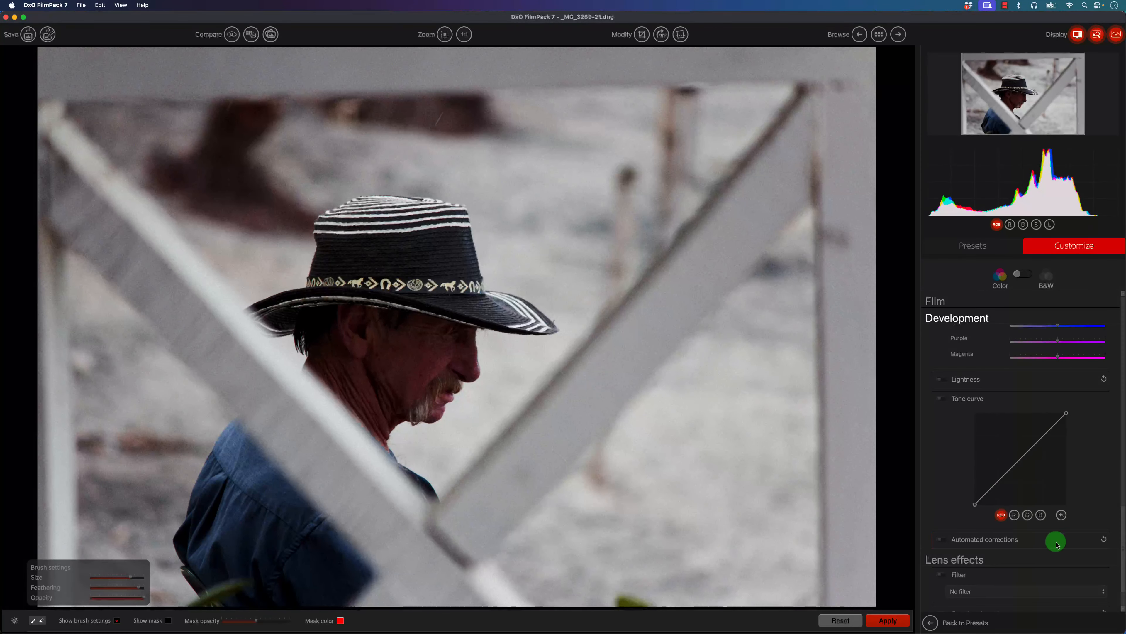
click(1028, 515)
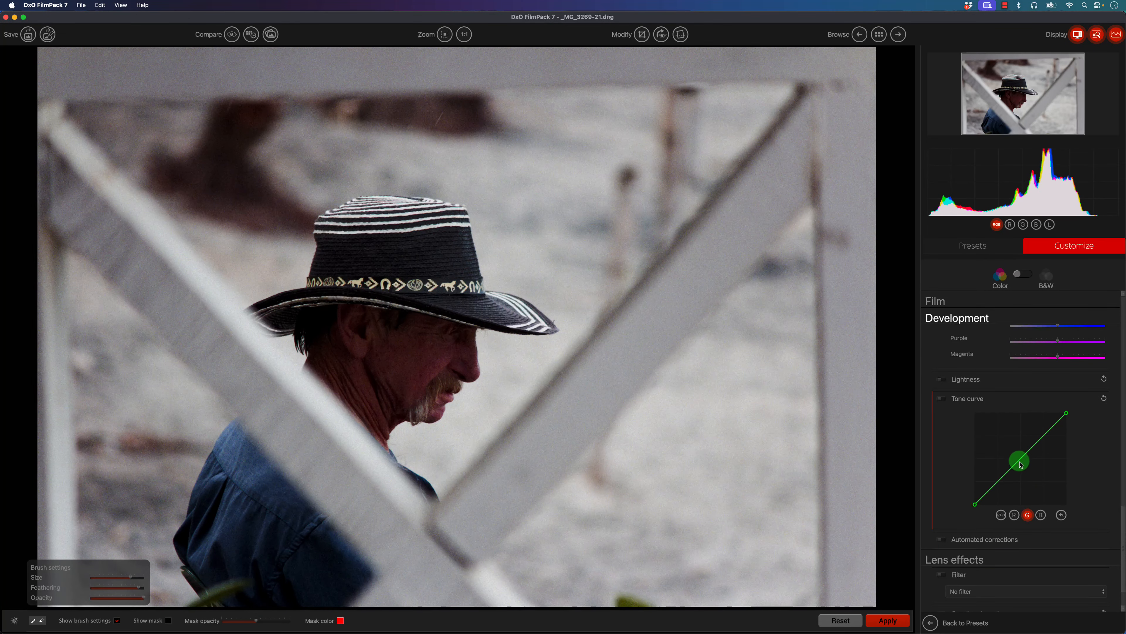
drag(1021, 464, 1029, 435)
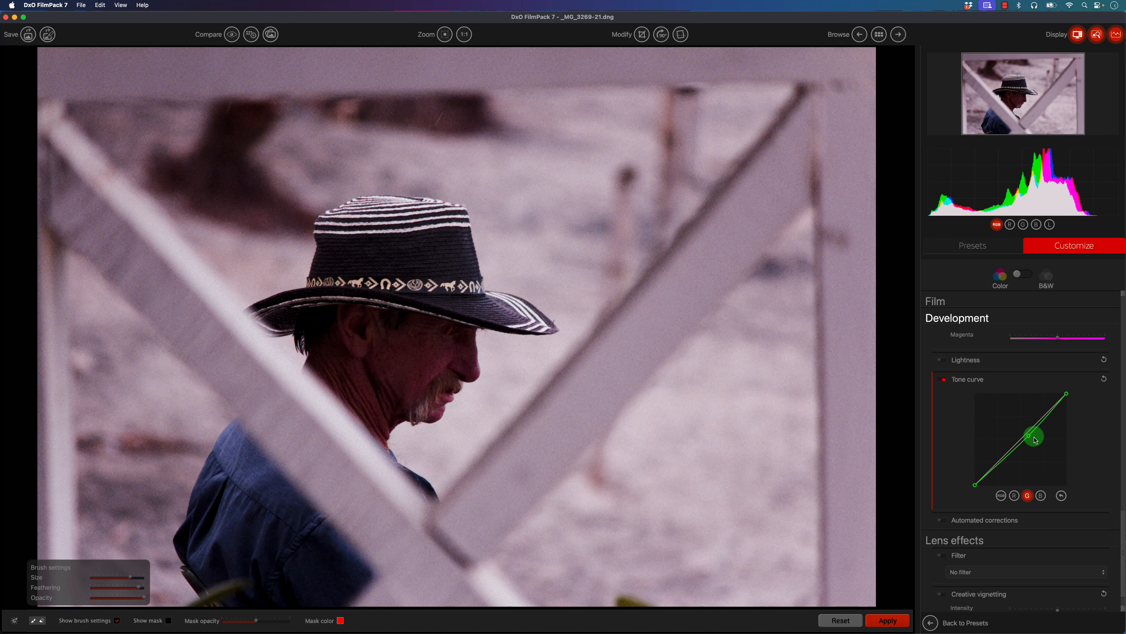
scroll(1044, 515, down, 2)
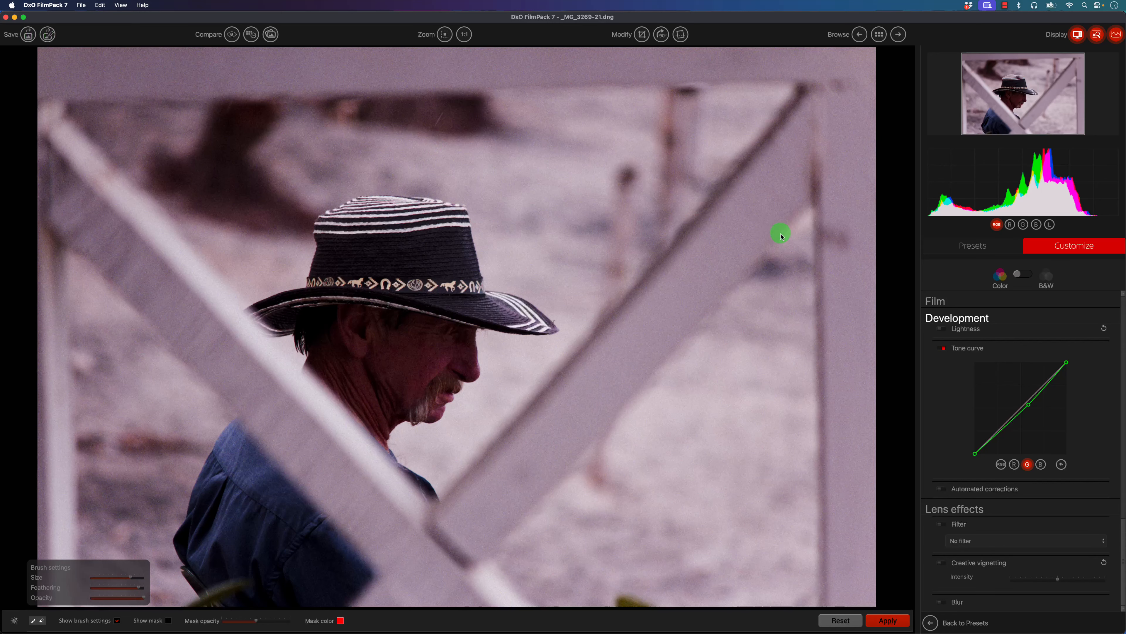
click(885, 620)
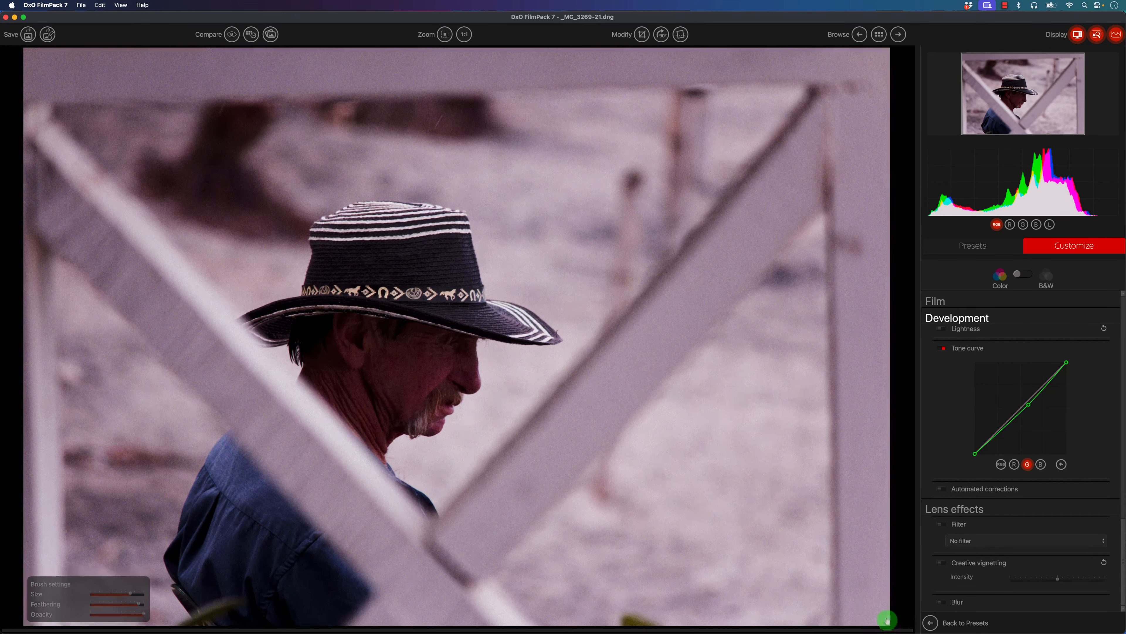
Check the JPEG save options for the current image, and leave them without saving
click(28, 36)
click(580, 169)
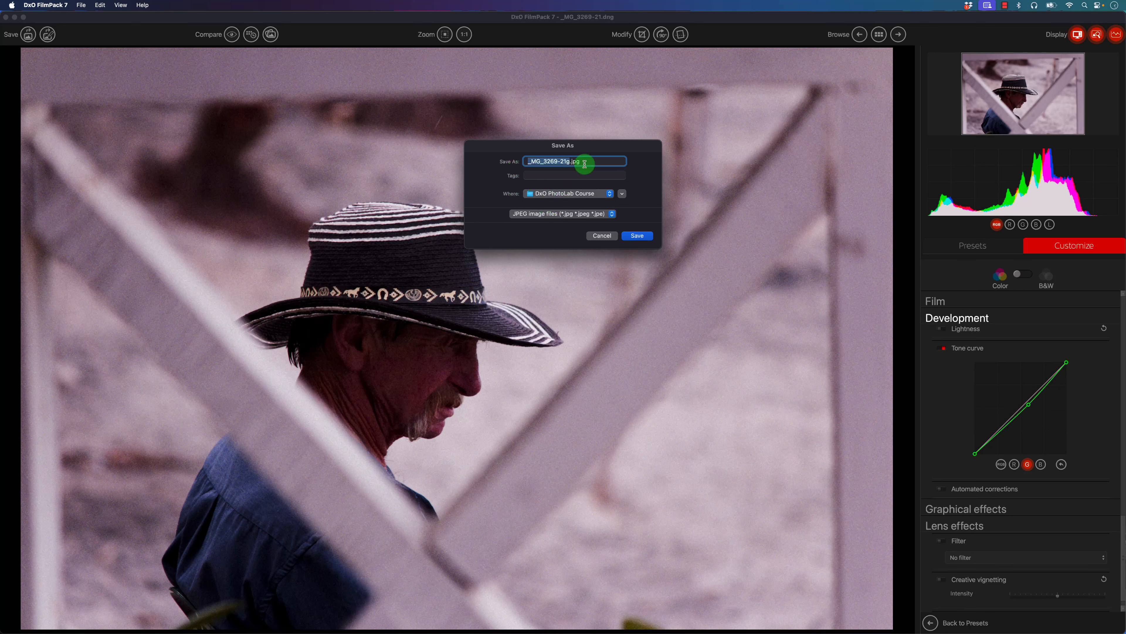
click(602, 235)
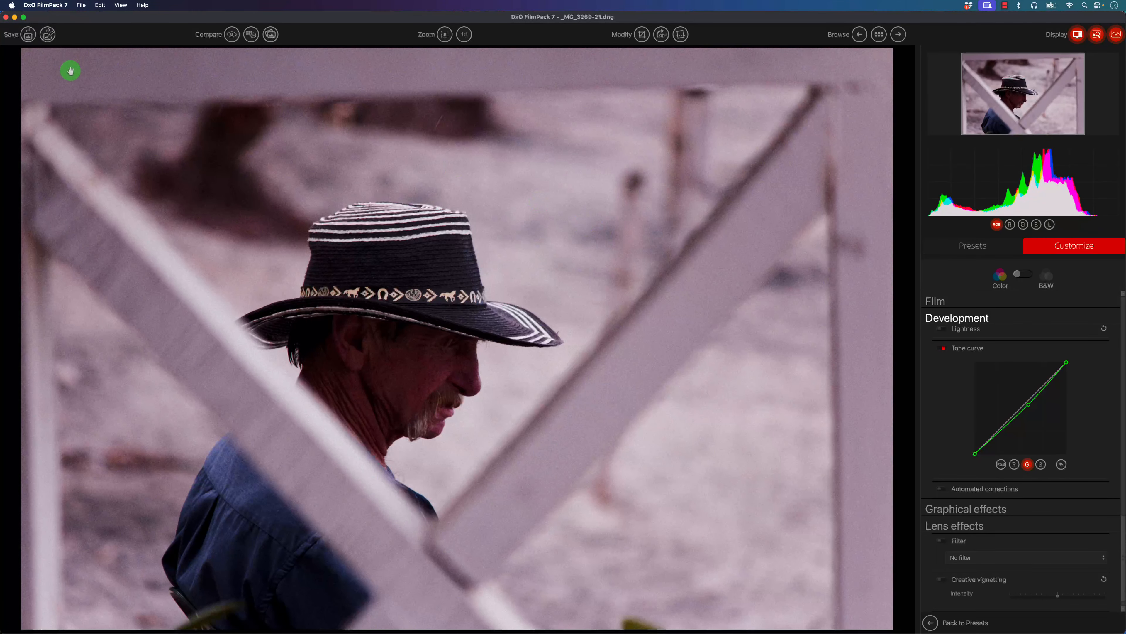
Start saving the current edits as a new custom preset with a placeholder description, and cancel it
click(48, 35)
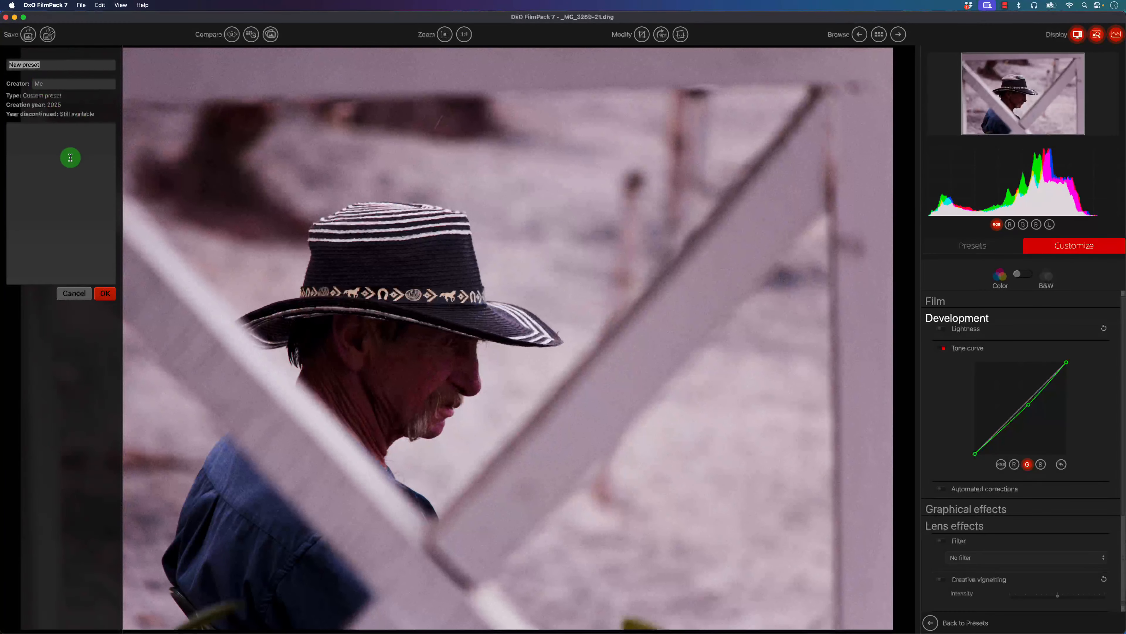
click(46, 158)
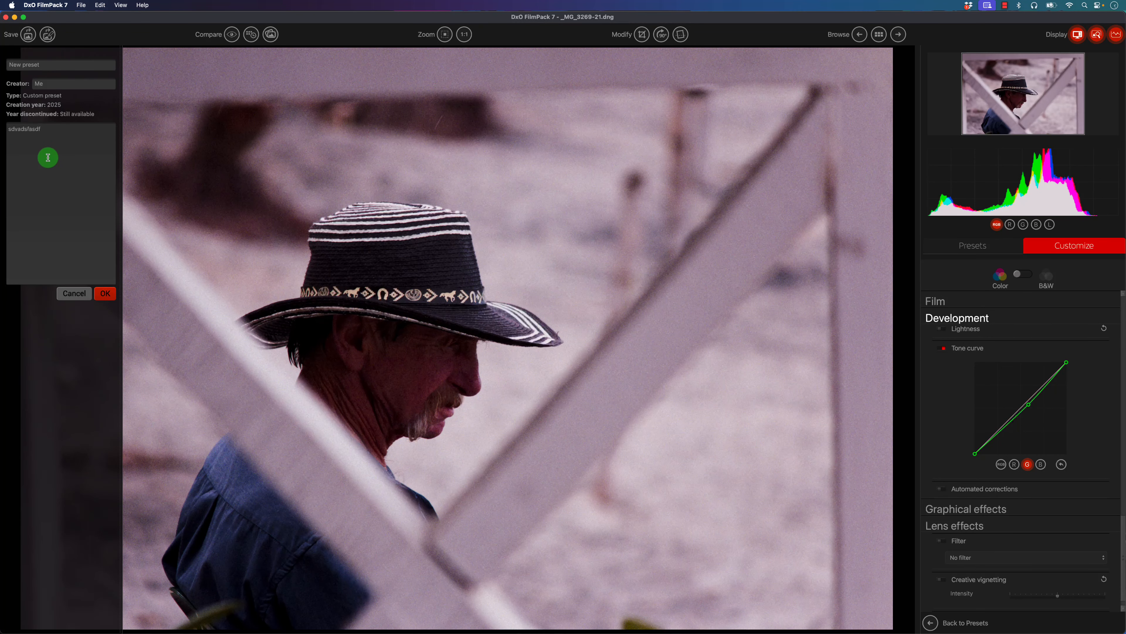
click(75, 293)
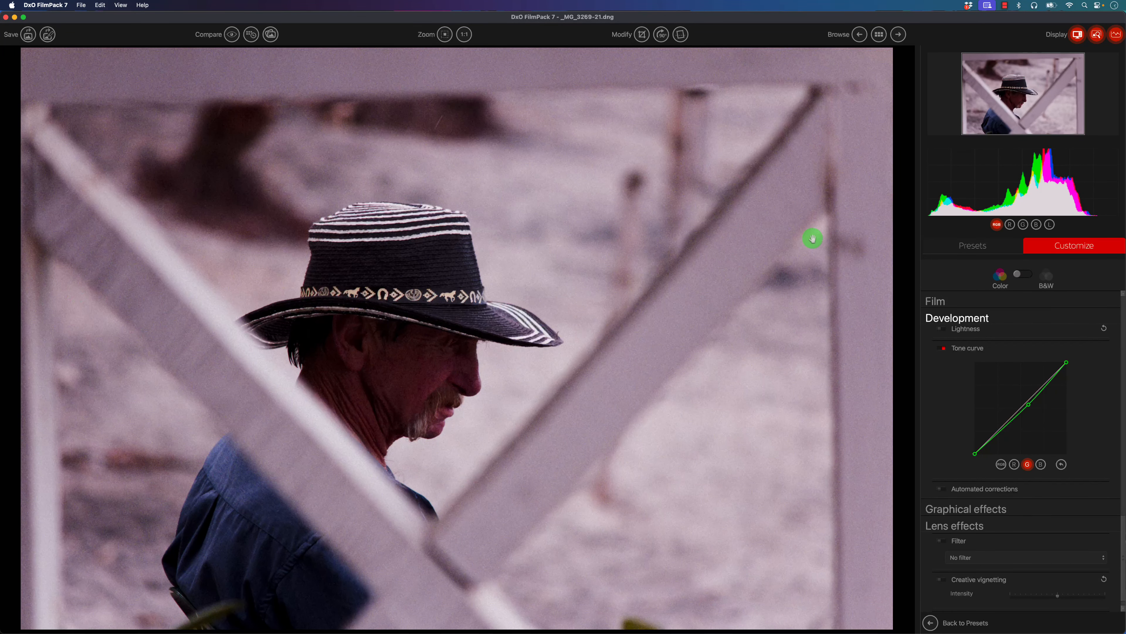
View the favorite presets, filter the preset list to My presets instead, and clear that filter
click(979, 245)
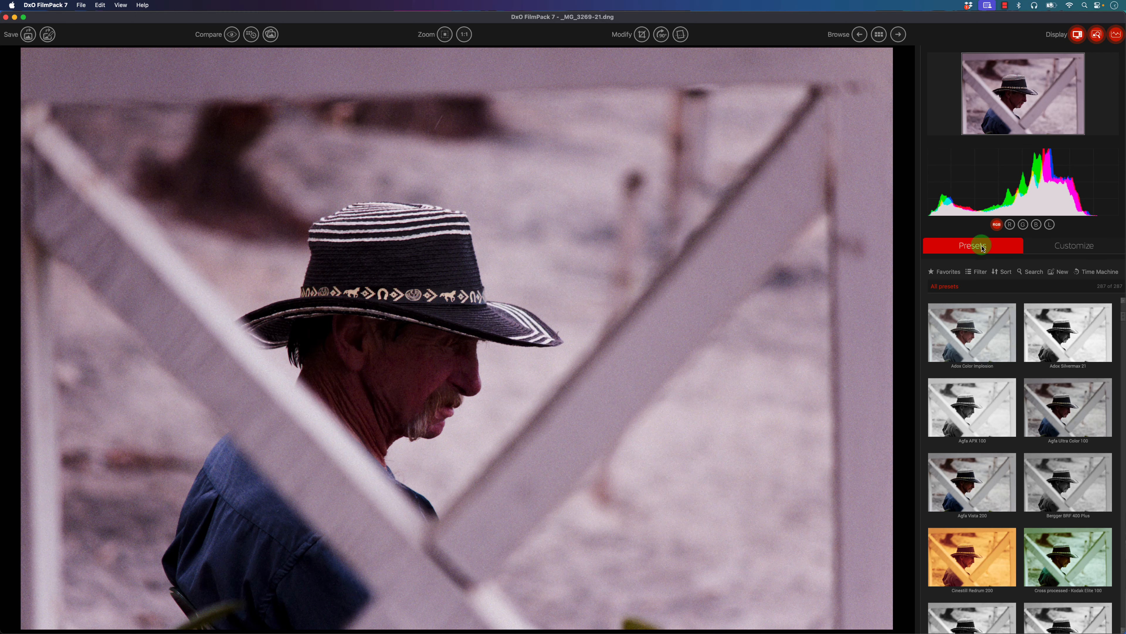
click(947, 276)
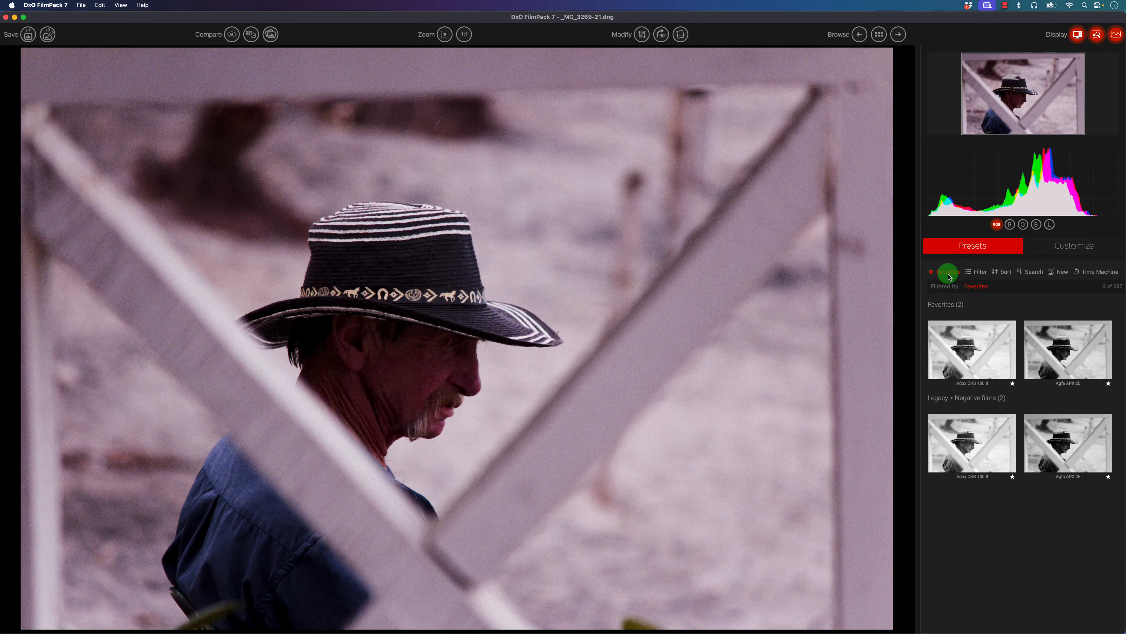
click(977, 273)
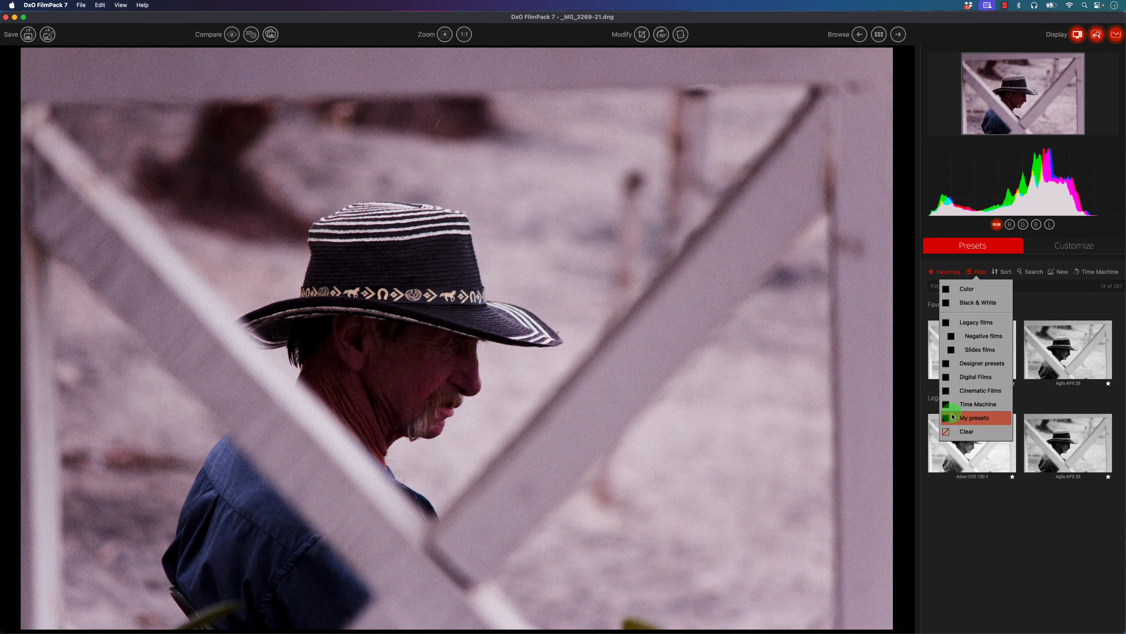
click(975, 417)
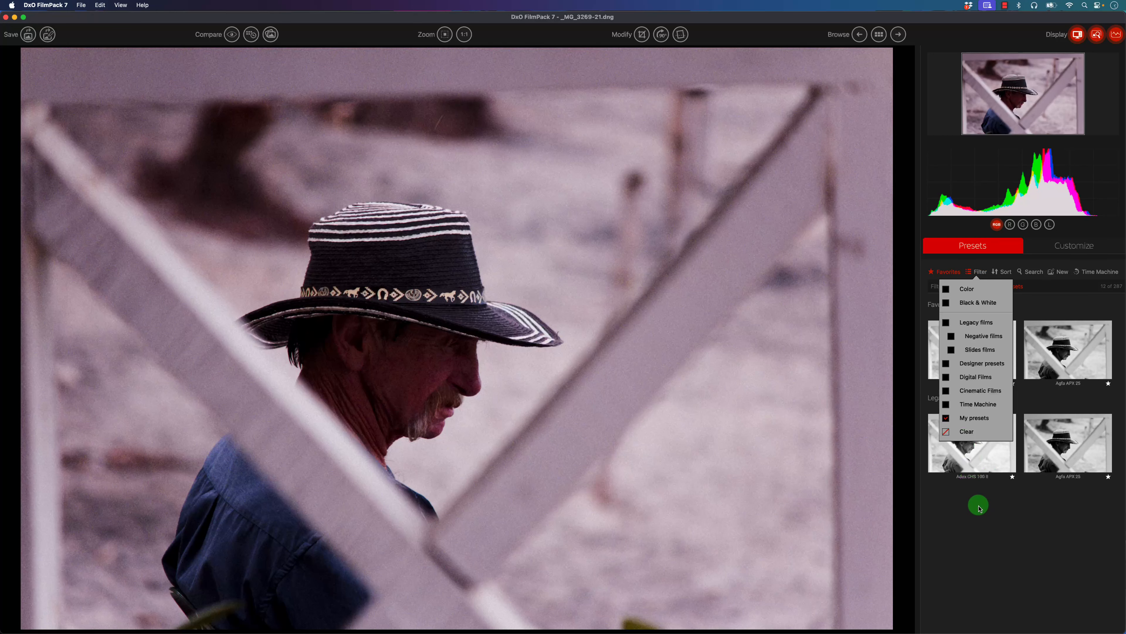
click(978, 503)
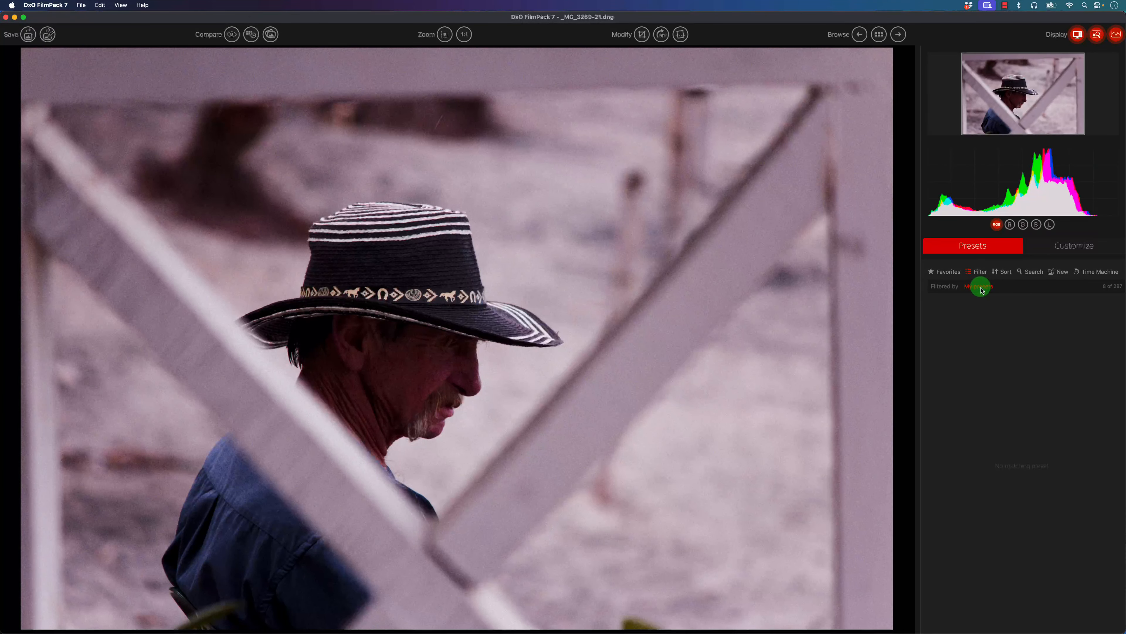
click(981, 288)
Open the Time Machine presets, read the 1827 Nicéphore Niépce entry of the 19 Century, and close the entry
click(1101, 272)
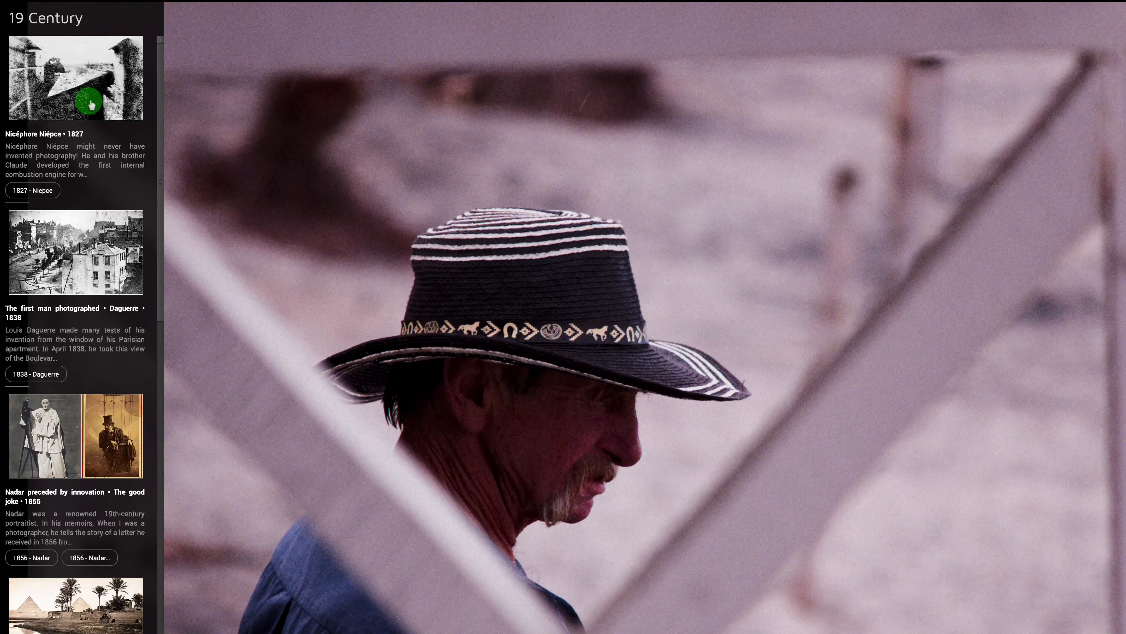
click(89, 103)
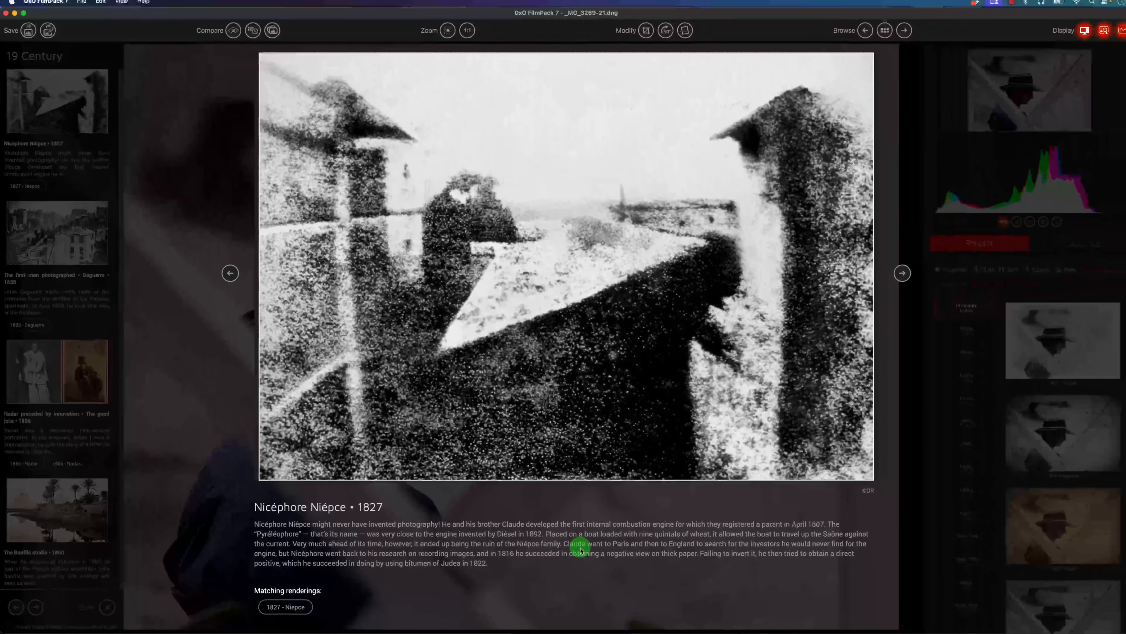
click(141, 180)
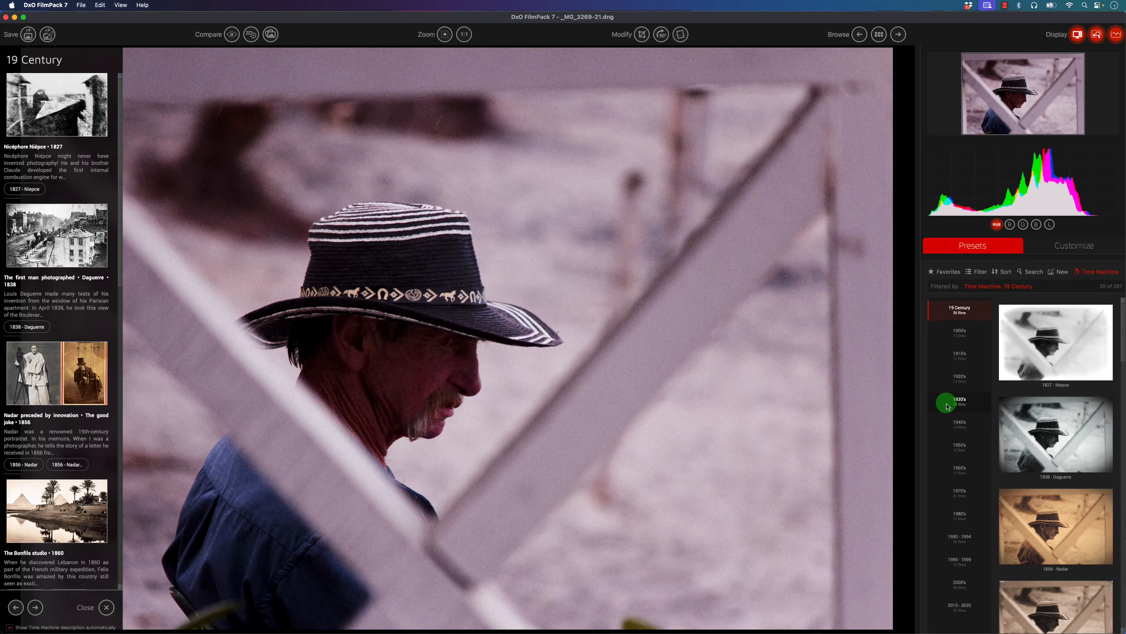
View the first two photo stories of the 1960's in Time Machine, and apply the 1962 - Périer rendering
click(967, 469)
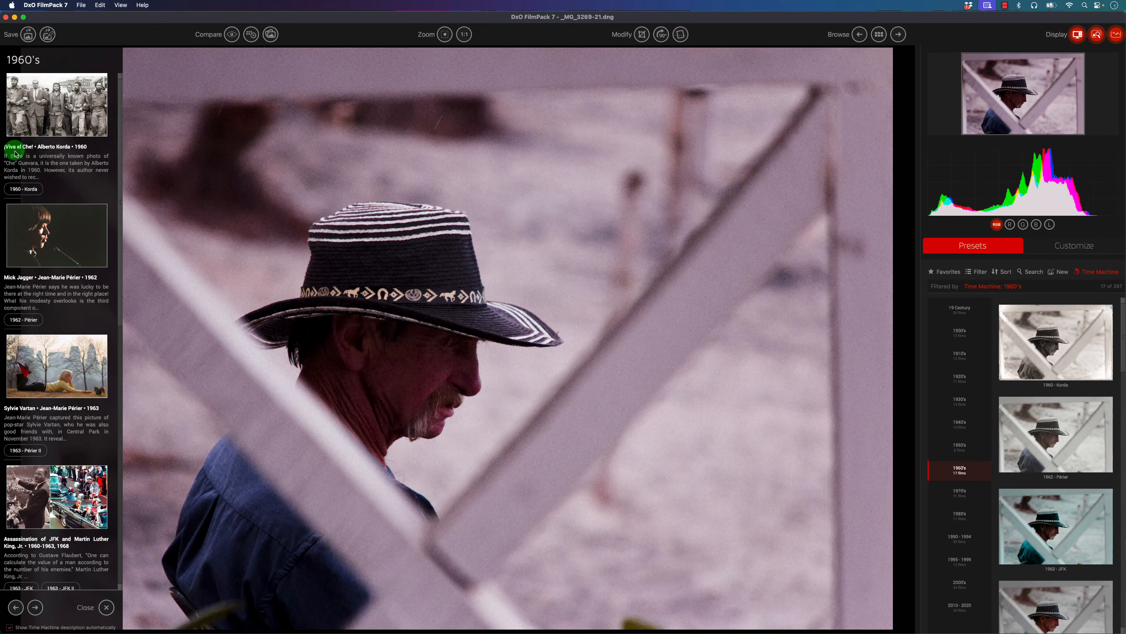
click(51, 109)
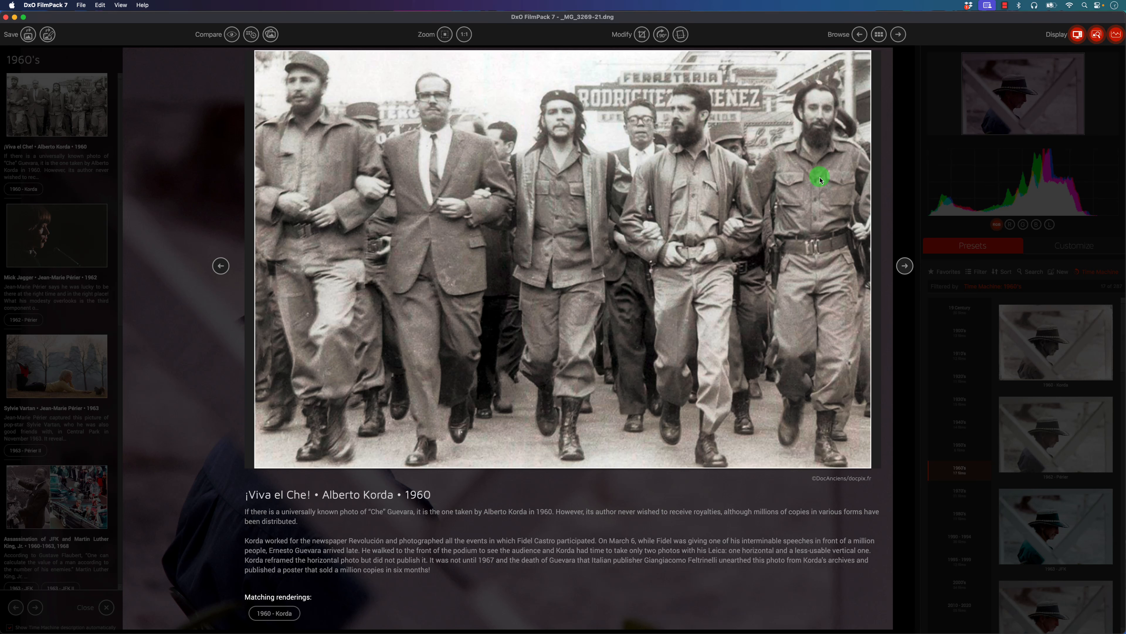
click(39, 252)
click(39, 242)
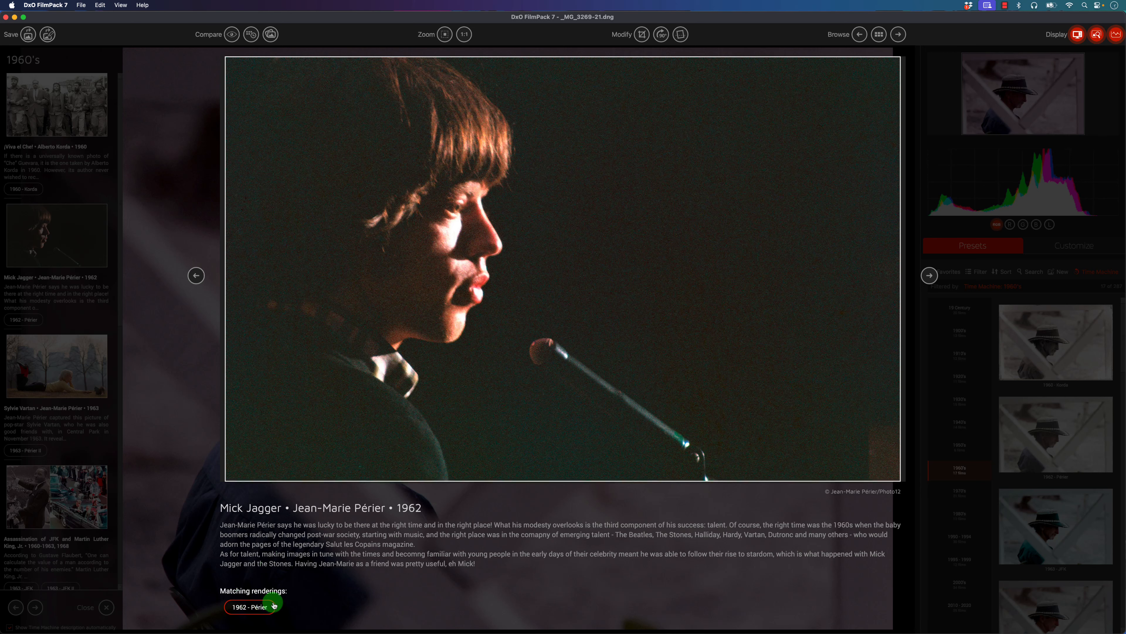
click(247, 609)
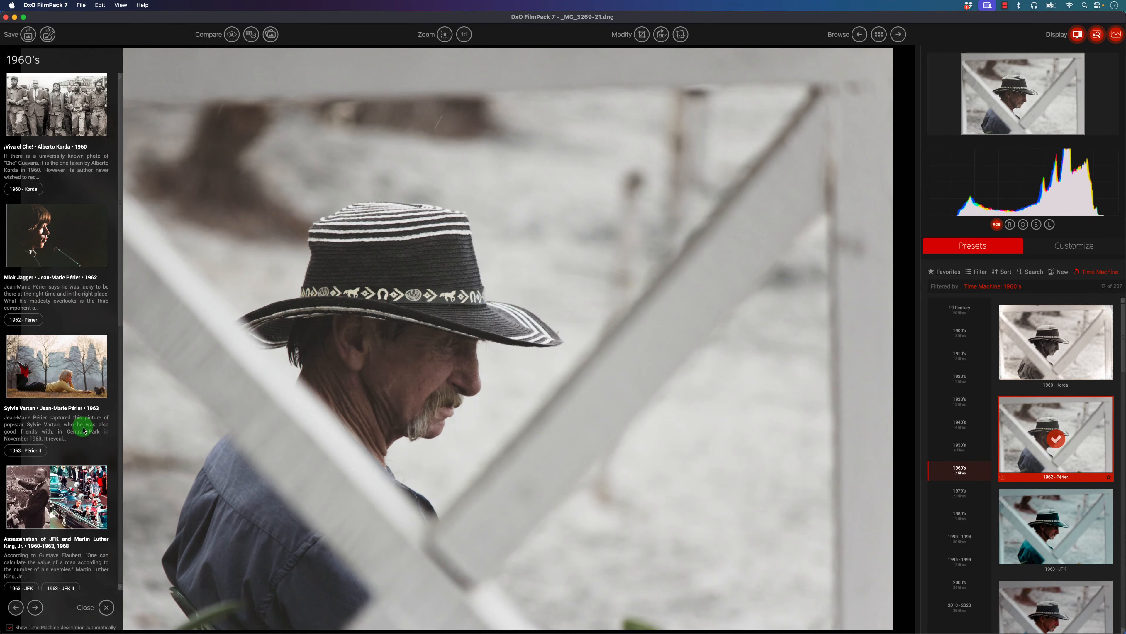
Apply the matching rendering of the Sylvie Vartan entry, and replace it with the 1963 - JFK rendering
click(47, 385)
click(252, 606)
click(57, 496)
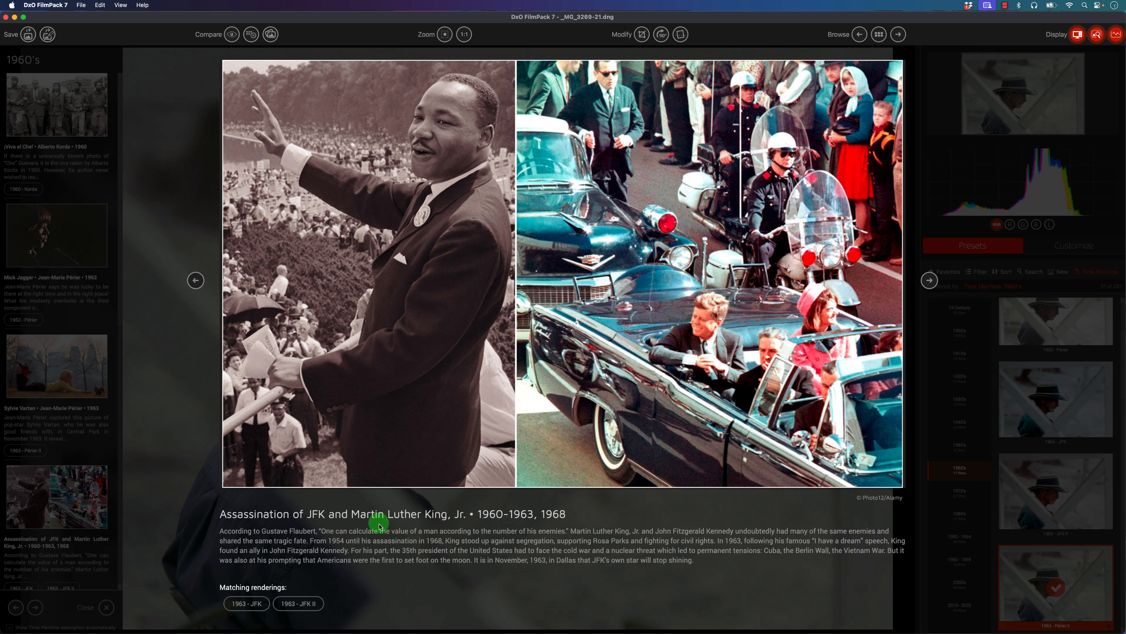
click(254, 607)
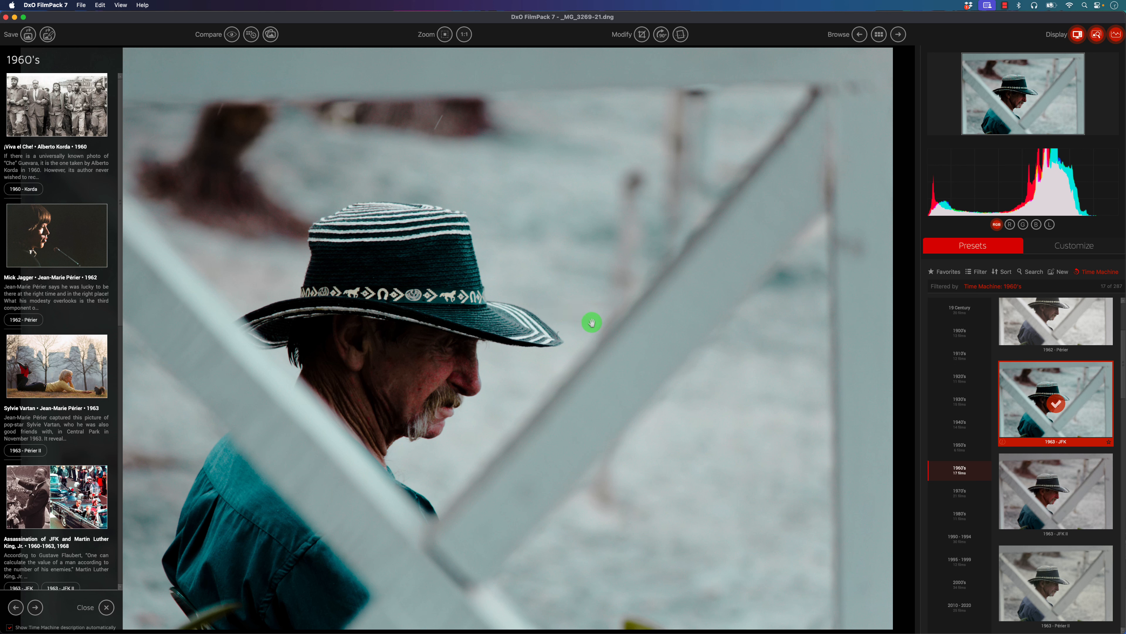
Toggle the display options one after another, including the histogram, and leave all of them shown
click(1077, 34)
click(1077, 34)
click(1097, 34)
click(1096, 34)
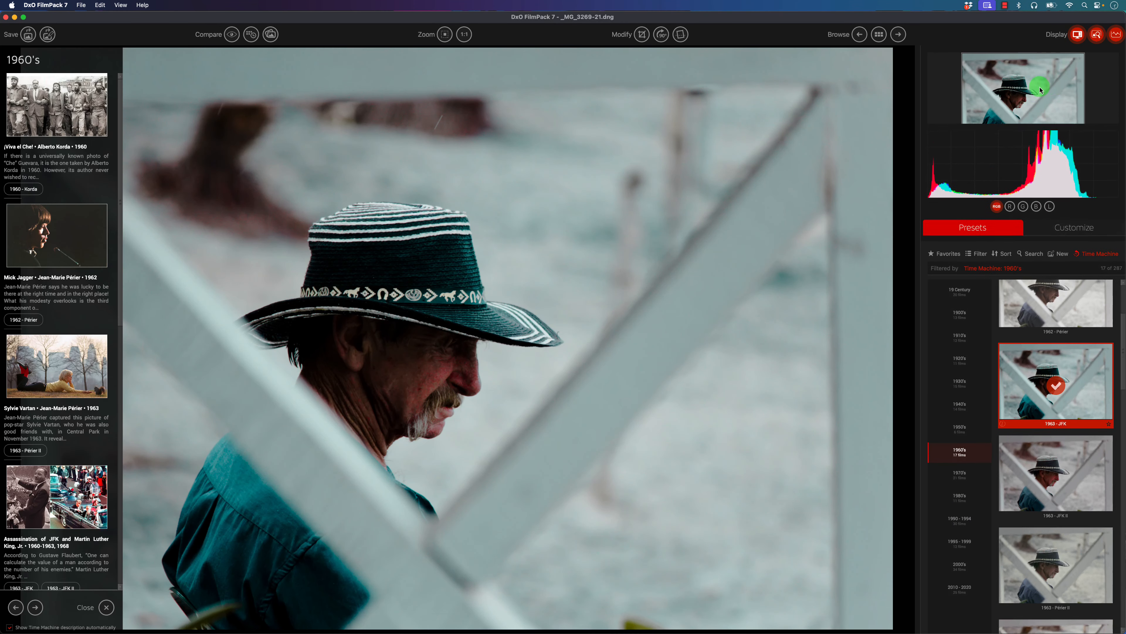
click(1116, 36)
click(1116, 35)
click(1116, 35)
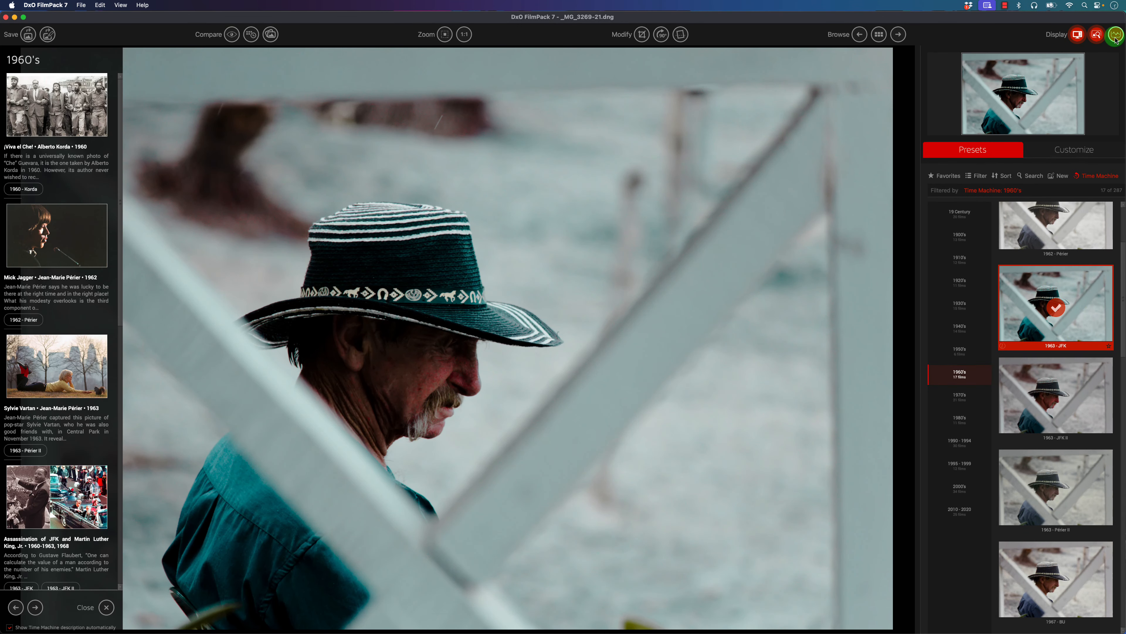
click(1116, 34)
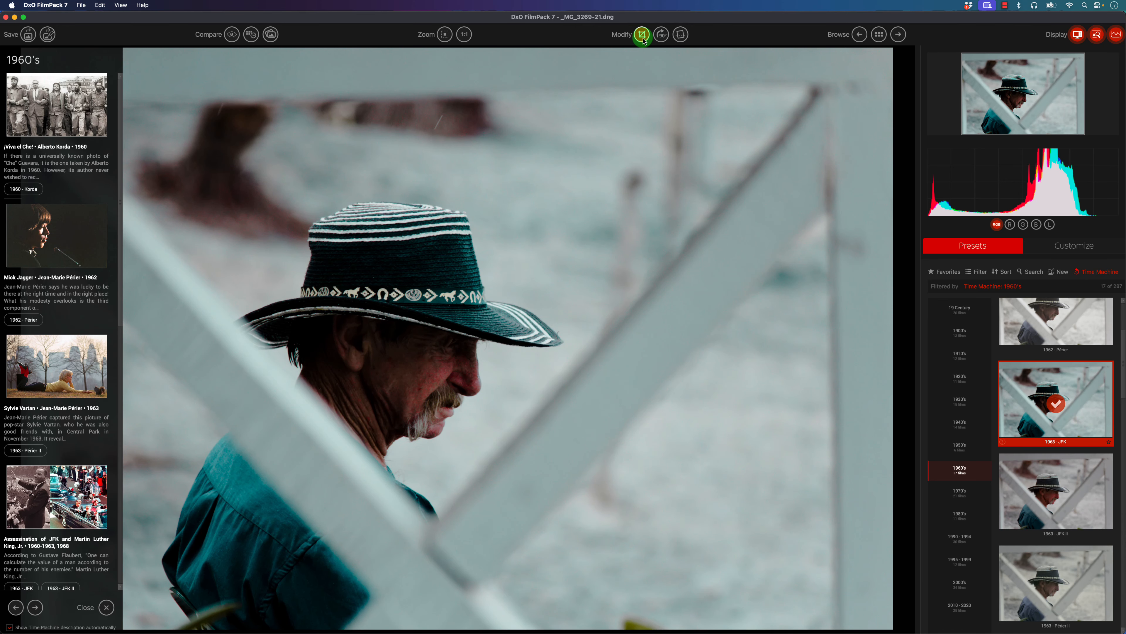
Rotate the photo through a full turn in 90-degree steps until it is upright again
click(680, 39)
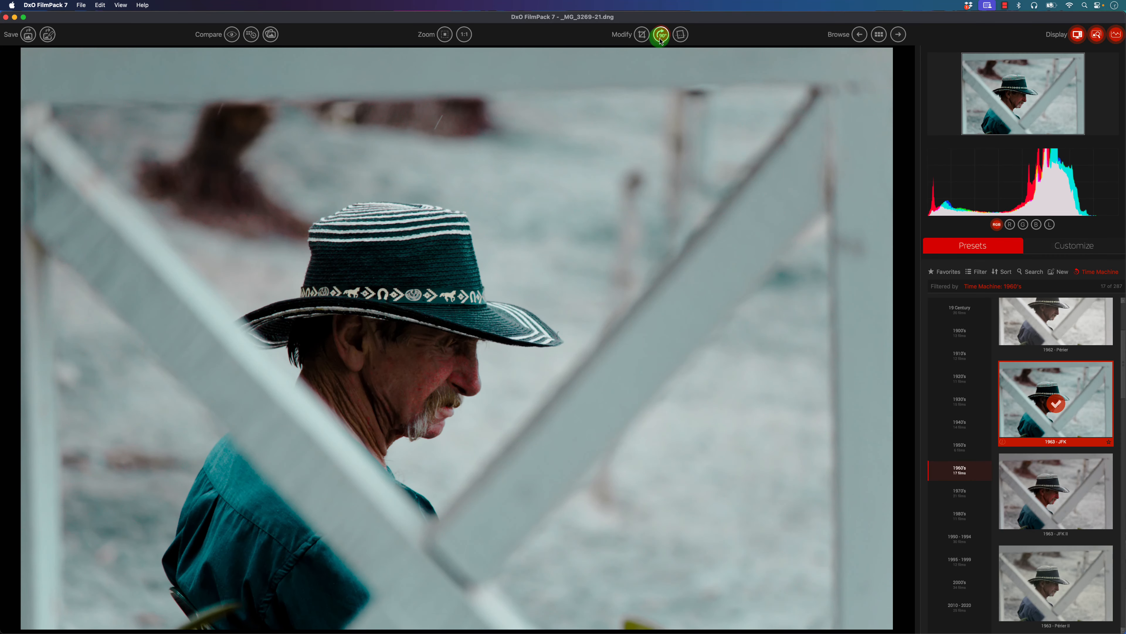
click(661, 35)
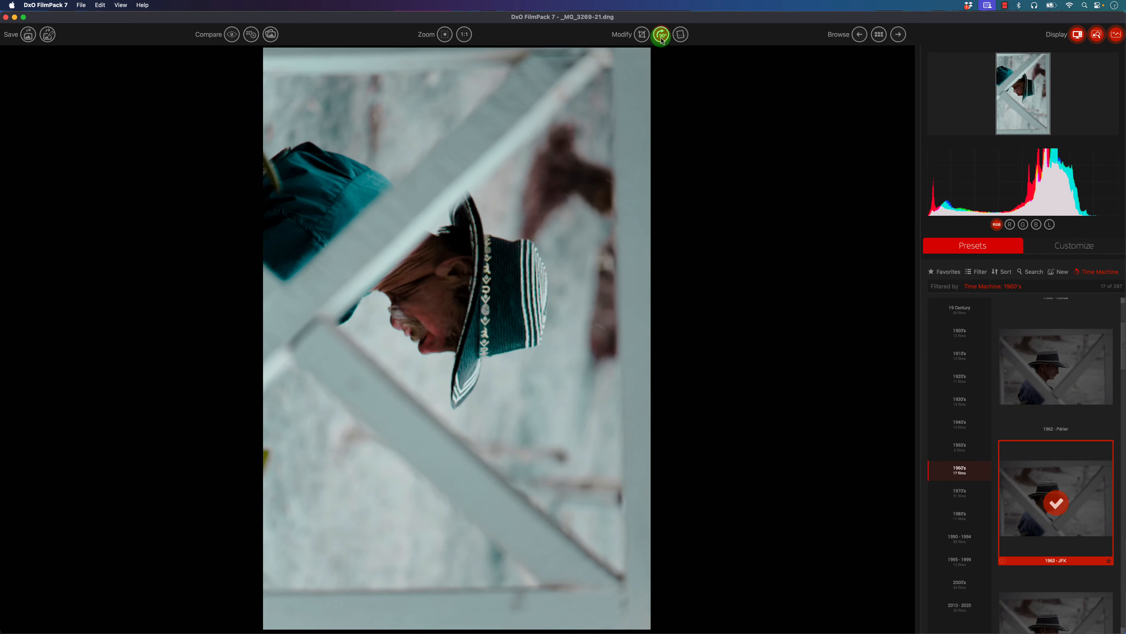
click(661, 36)
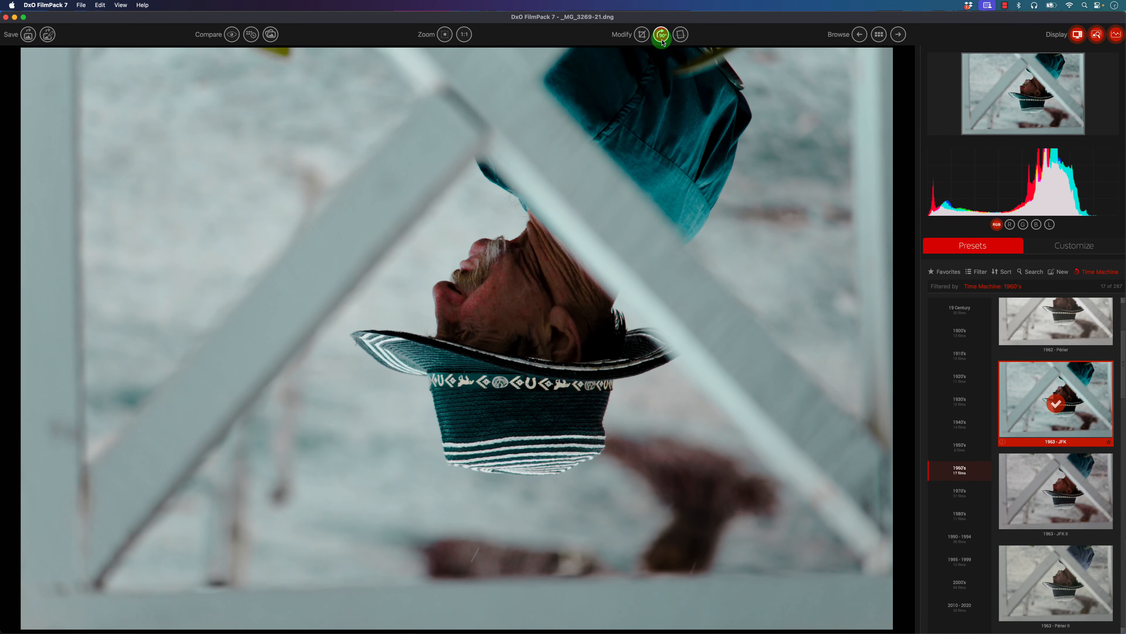
click(661, 35)
click(662, 35)
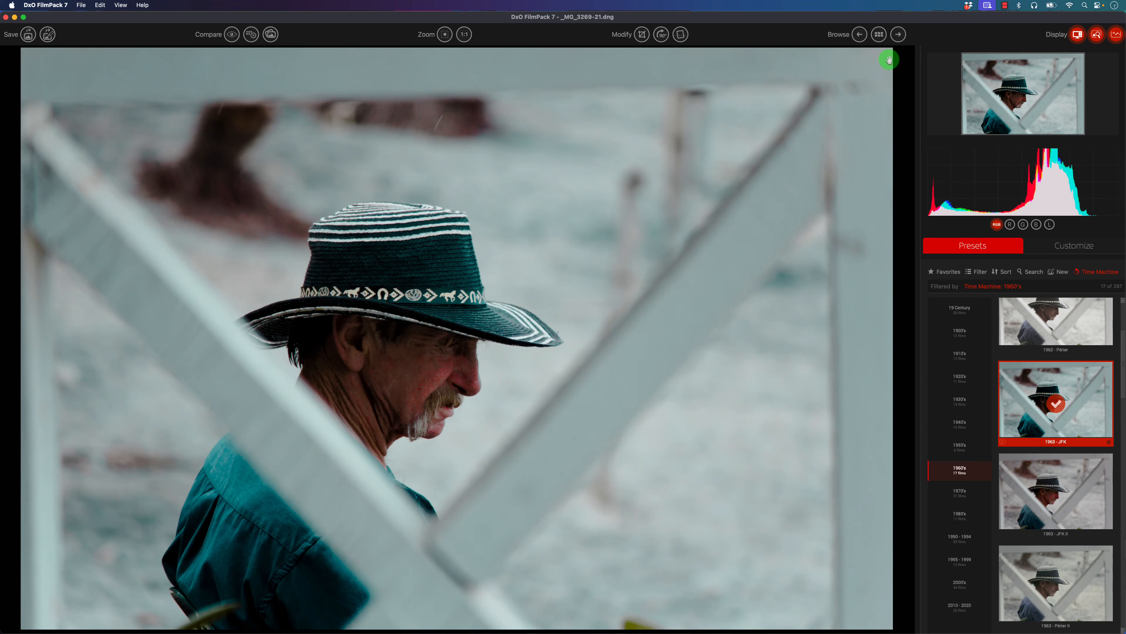
Return to the image browser without saving the changes, and open the photo of the round green door, _MG_7374
click(878, 35)
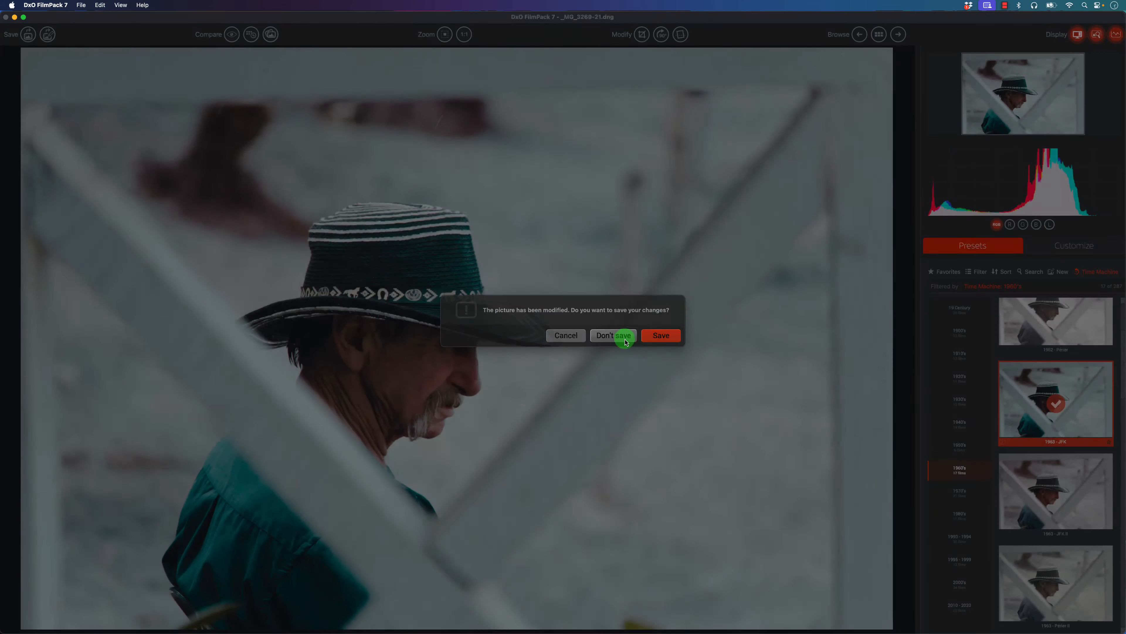
click(625, 336)
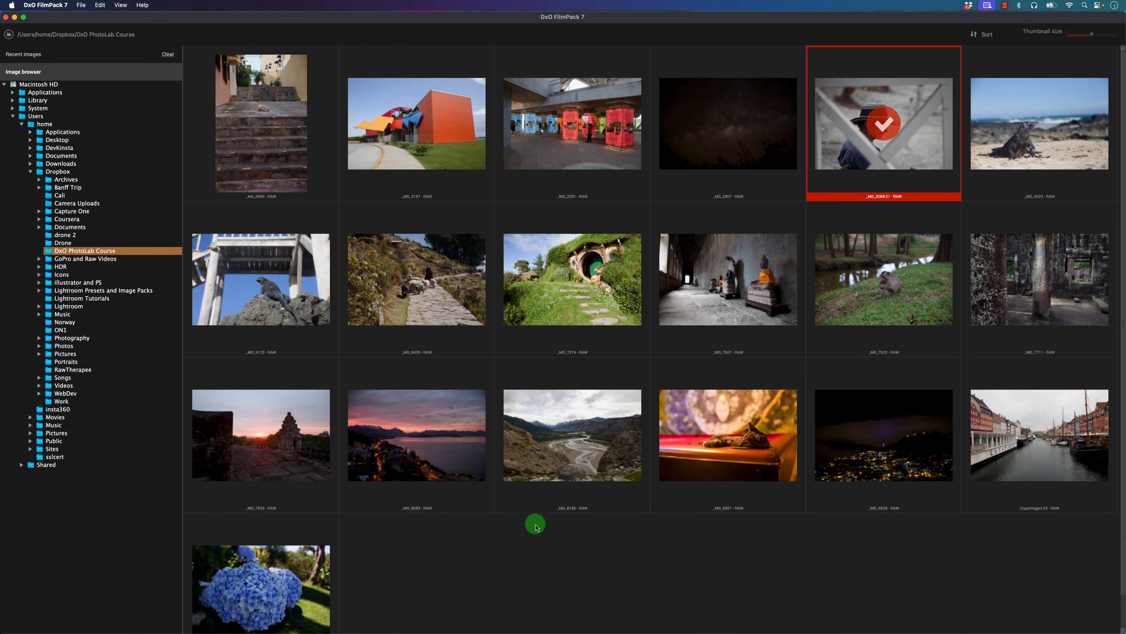
click(577, 296)
double_click(578, 297)
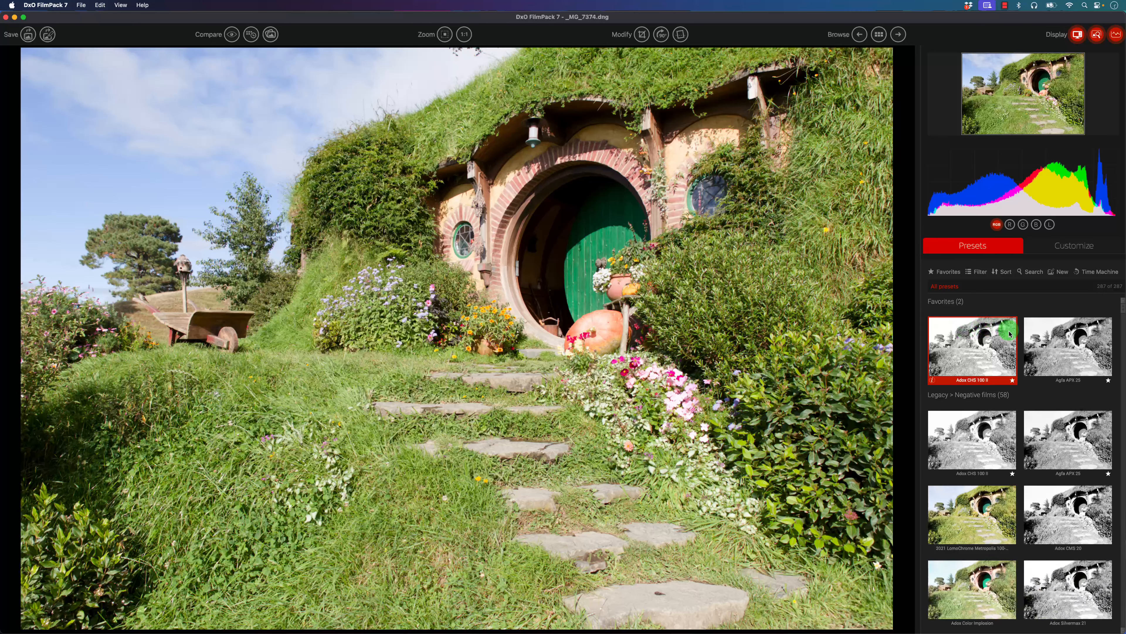
Filter the presets to Color, and apply the Teal and Orange preset from Cinematic Films
click(977, 271)
click(968, 288)
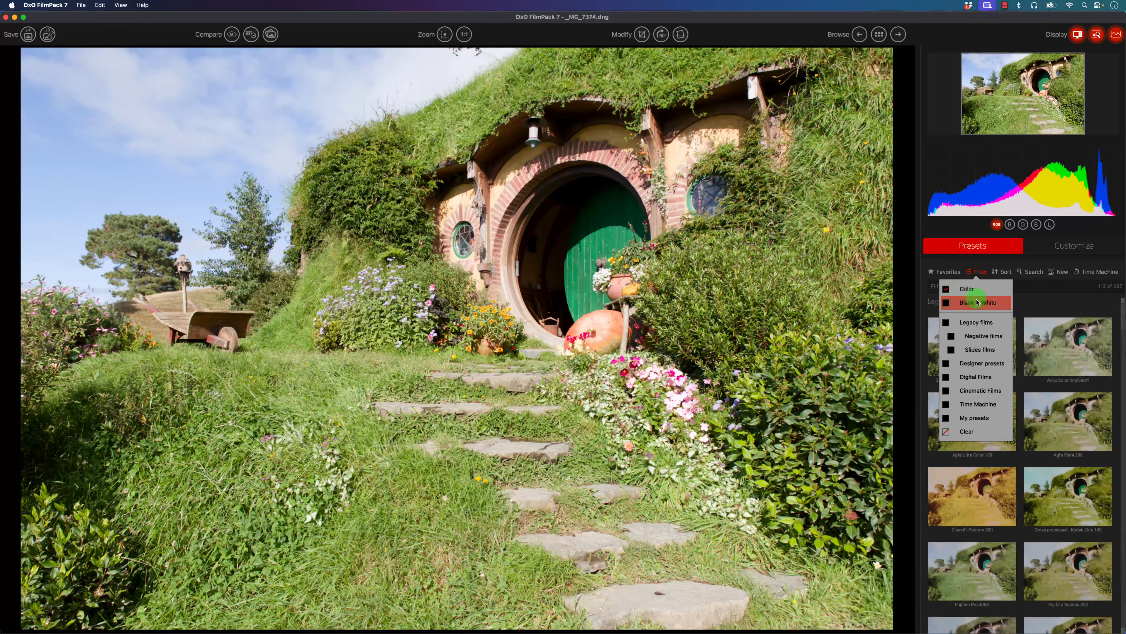
scroll(1068, 488, down, 20)
click(1068, 592)
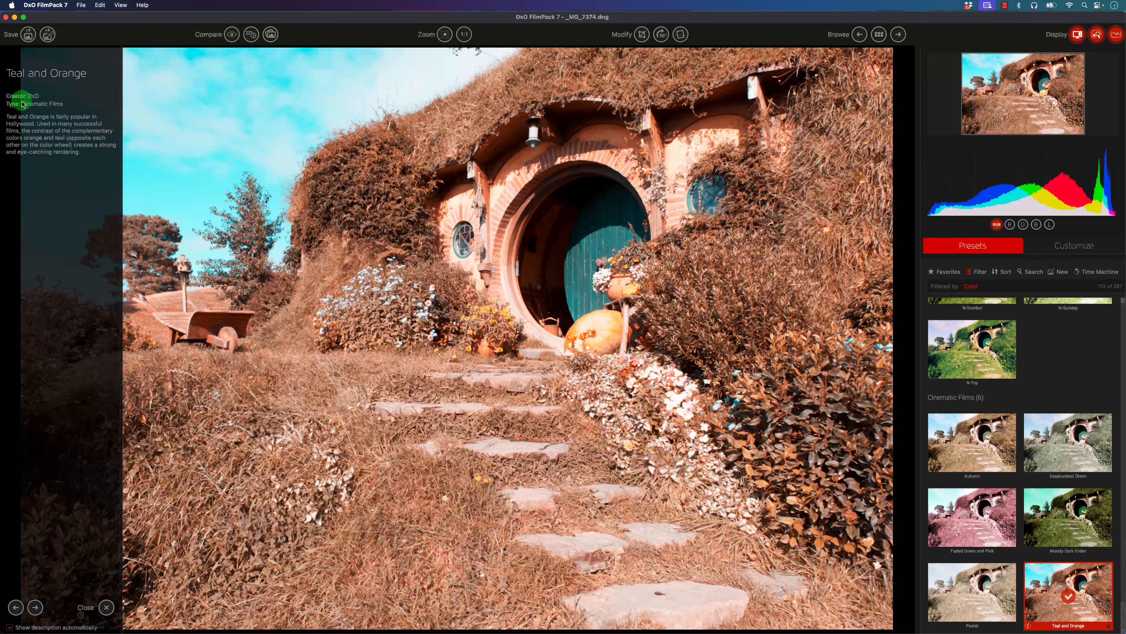